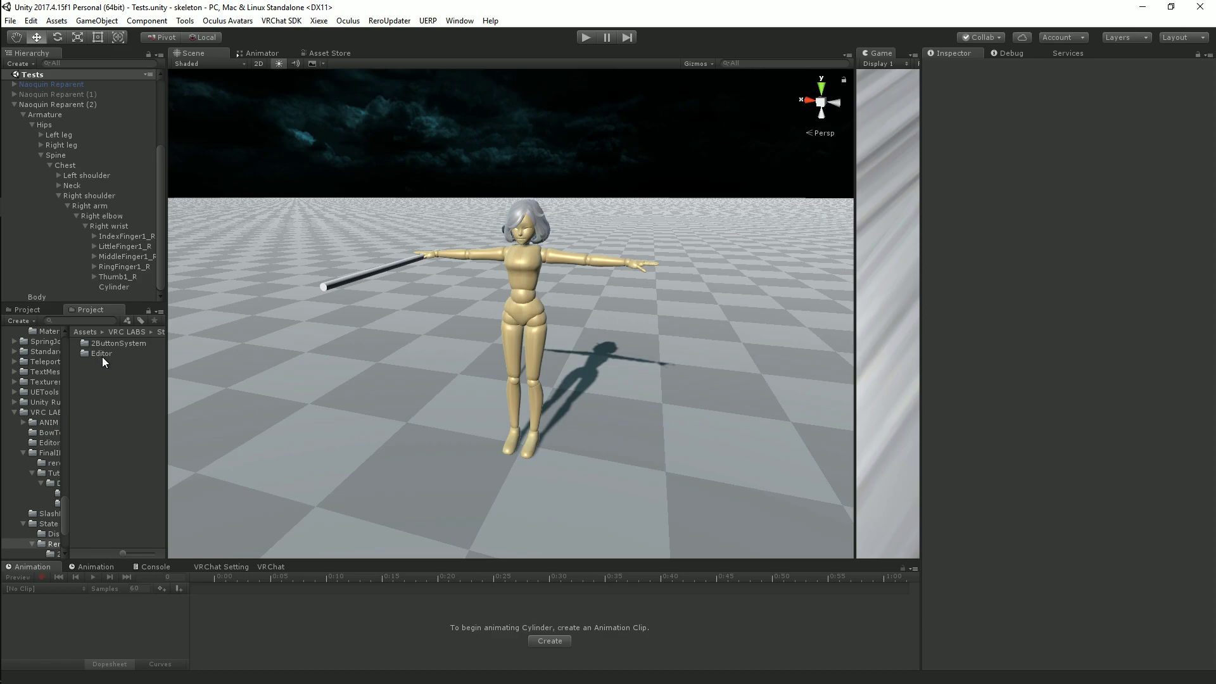
Open the Stop Action window from the Window menu and look over its Buttons, Triggers and Objects pages
click(457, 21)
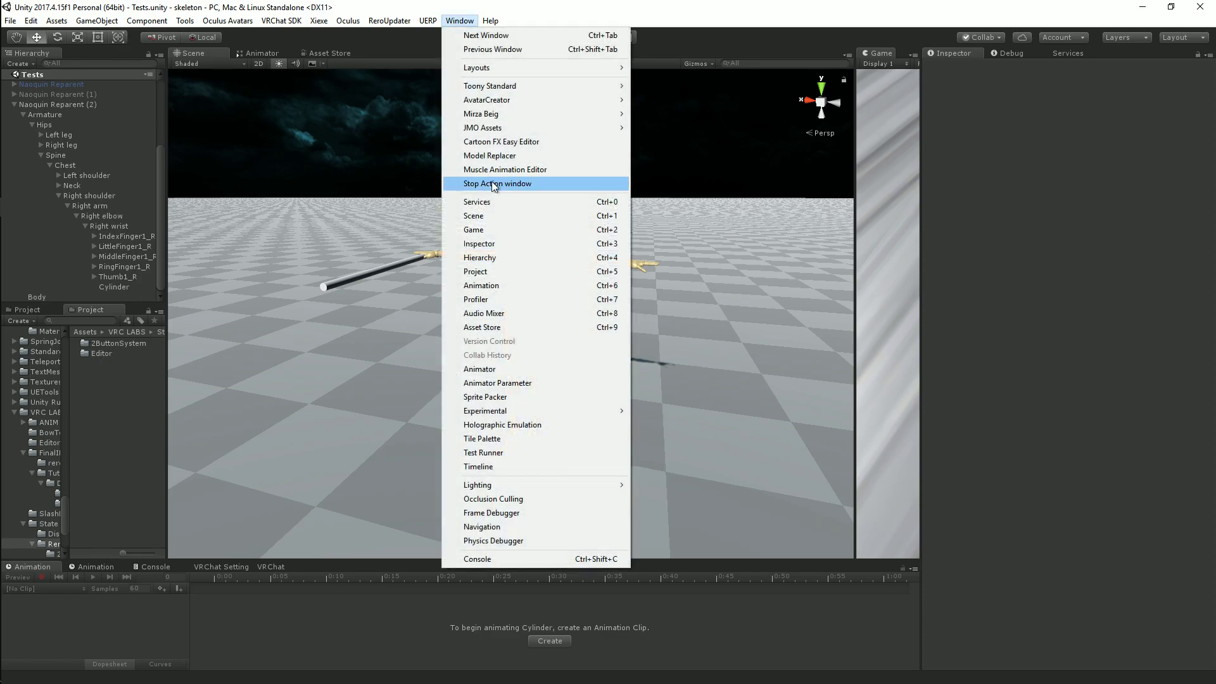
click(492, 181)
drag(595, 207, 596, 175)
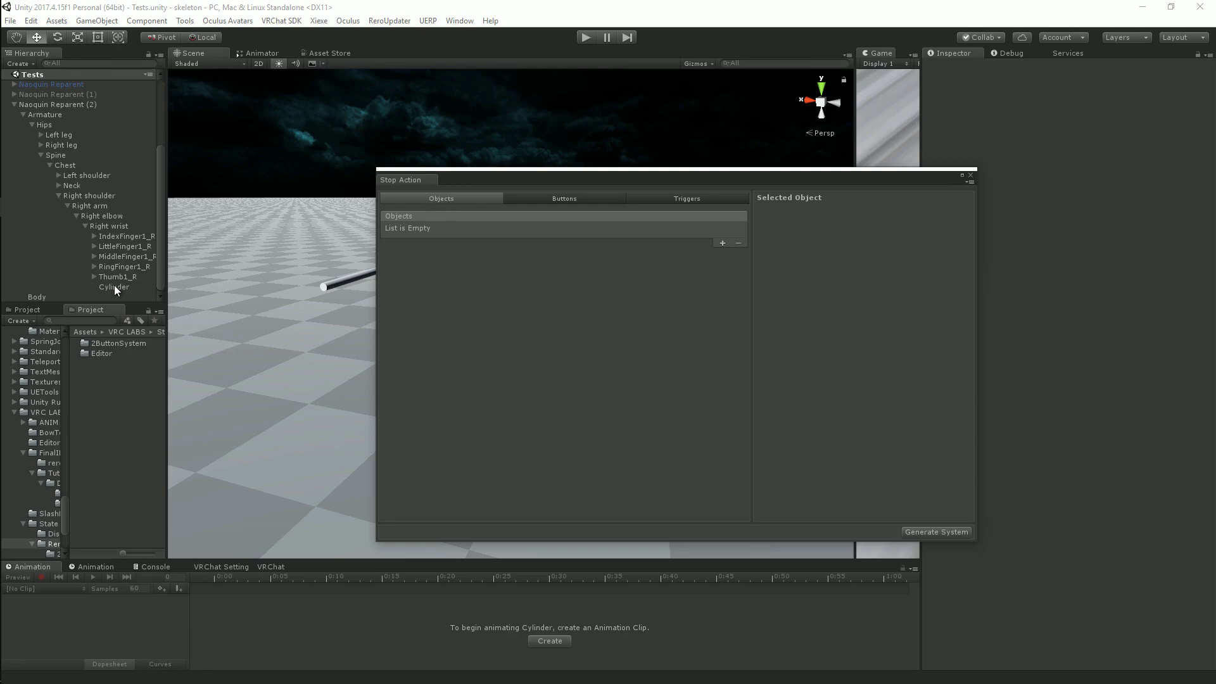
click(573, 200)
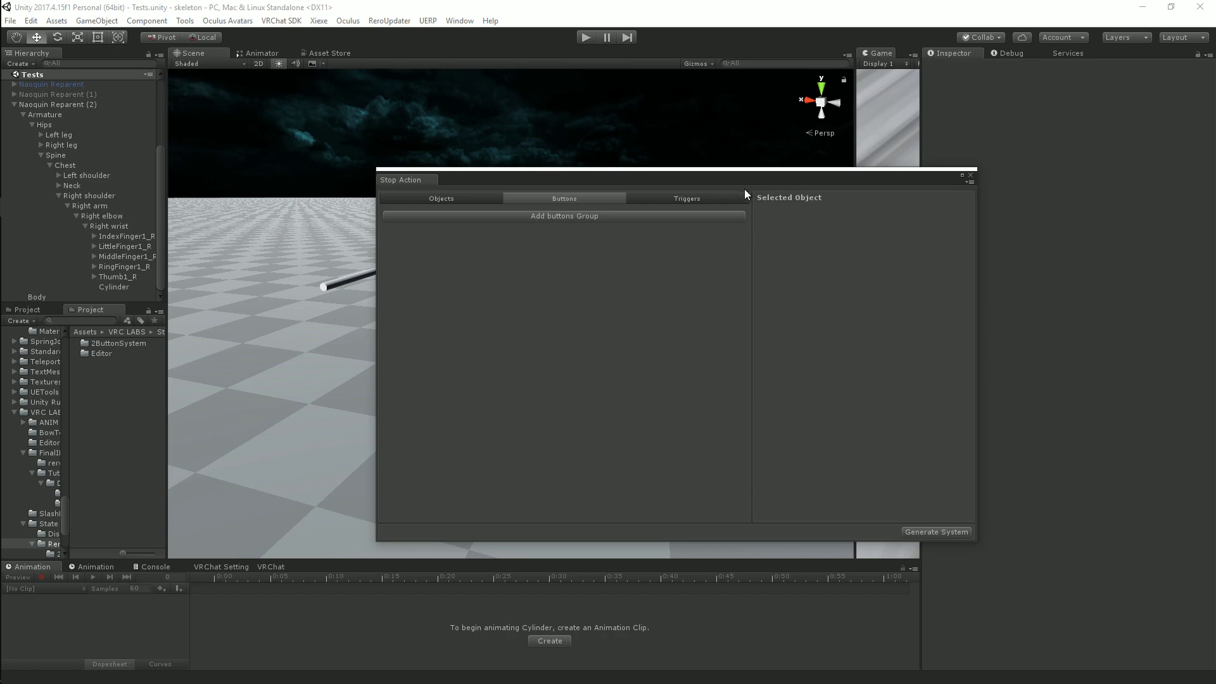
click(723, 196)
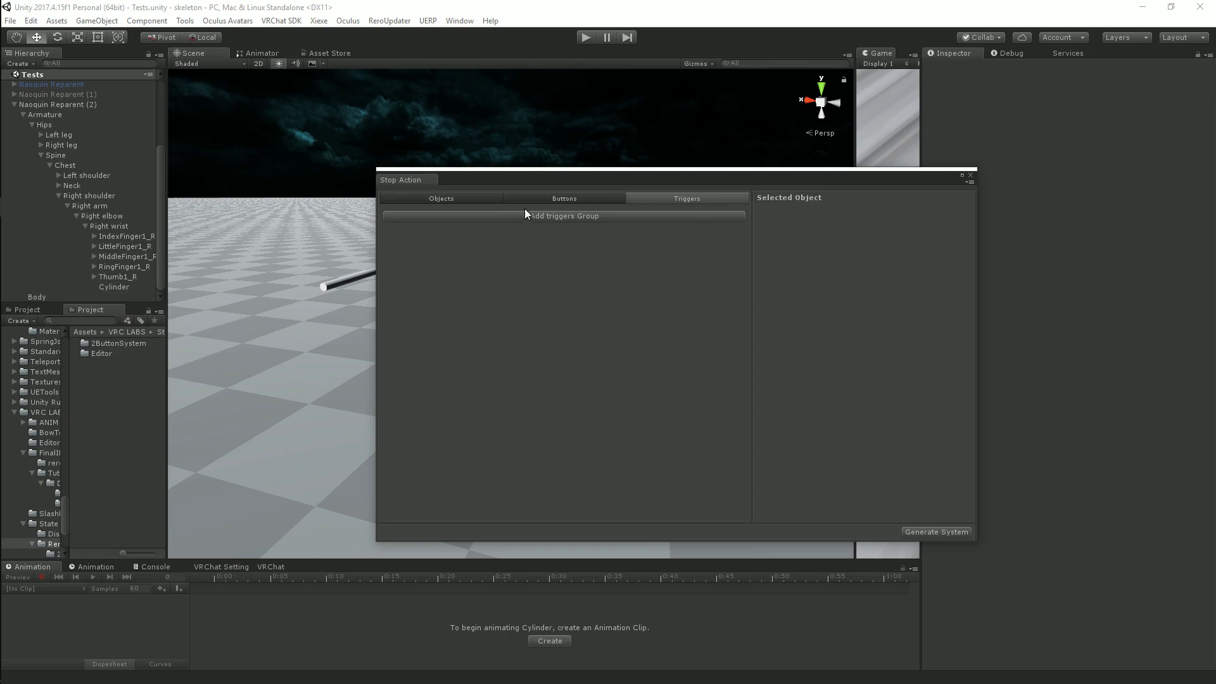
click(483, 199)
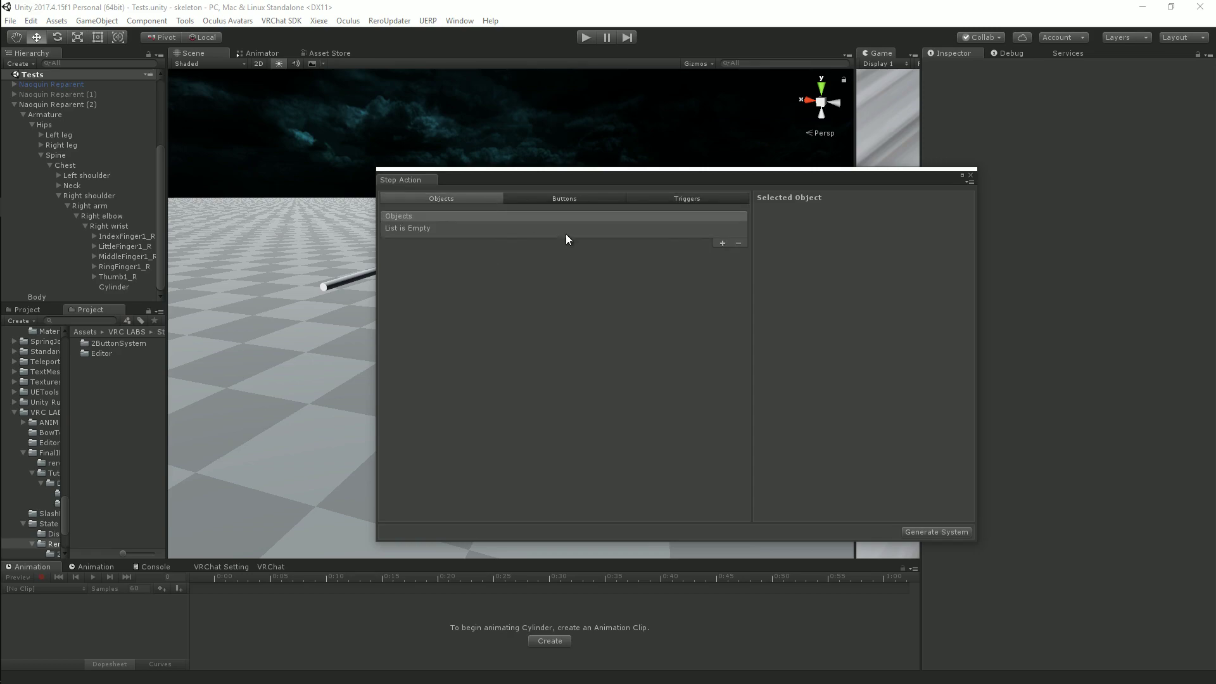
Add an Objects entry named 'cylinder' with Right wrist as Parent and Cylinder as Object to toggle
click(721, 244)
click(437, 231)
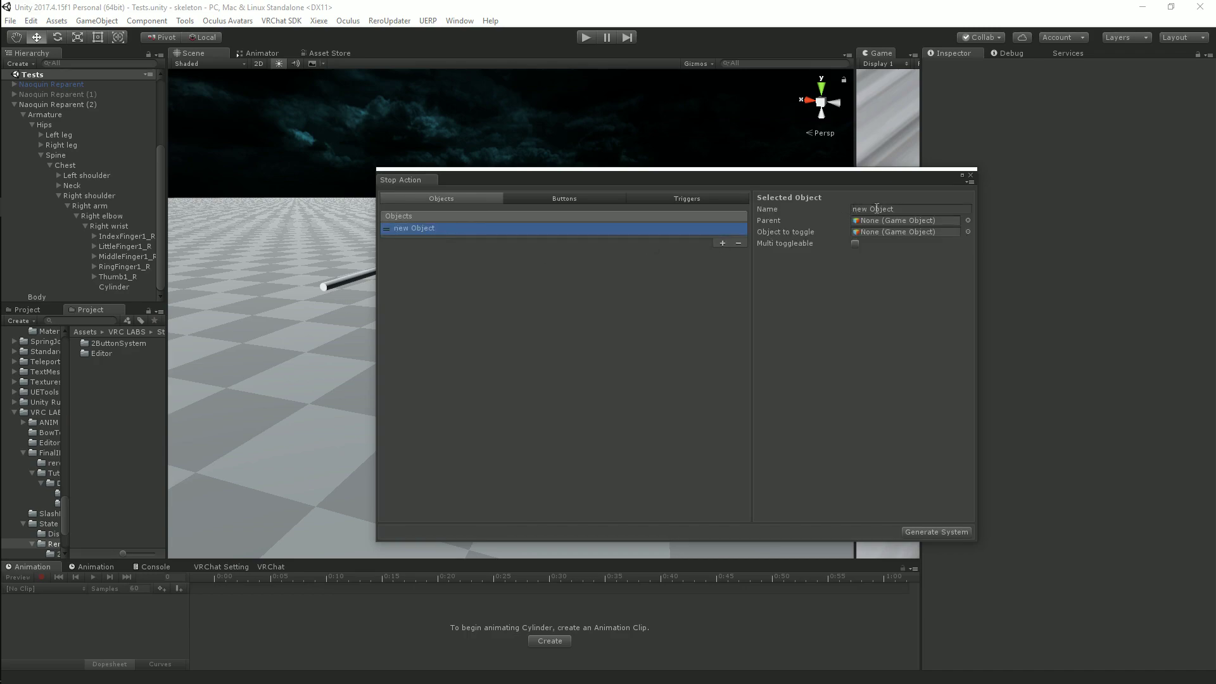
click(907, 210)
text(cylinder)
drag(452, 183, 488, 176)
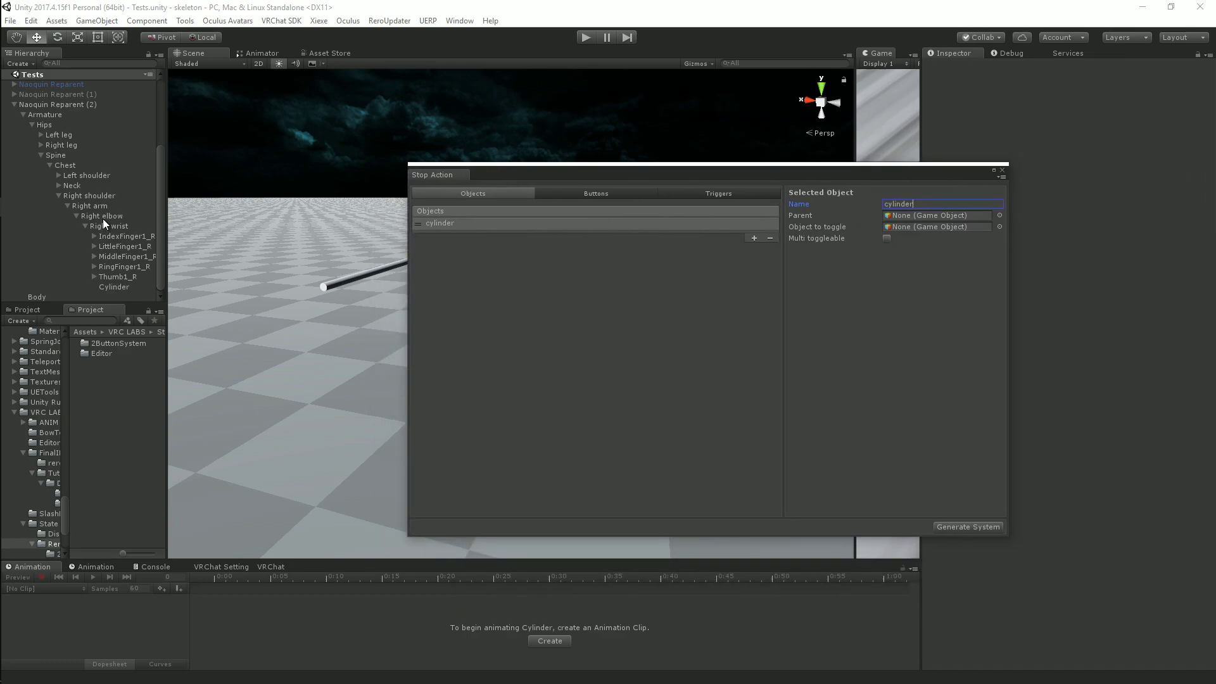
drag(104, 225, 922, 214)
drag(150, 285, 953, 228)
Add a buttons group named 'c group' with Naoquin Reparent (2) as its parent object
click(602, 195)
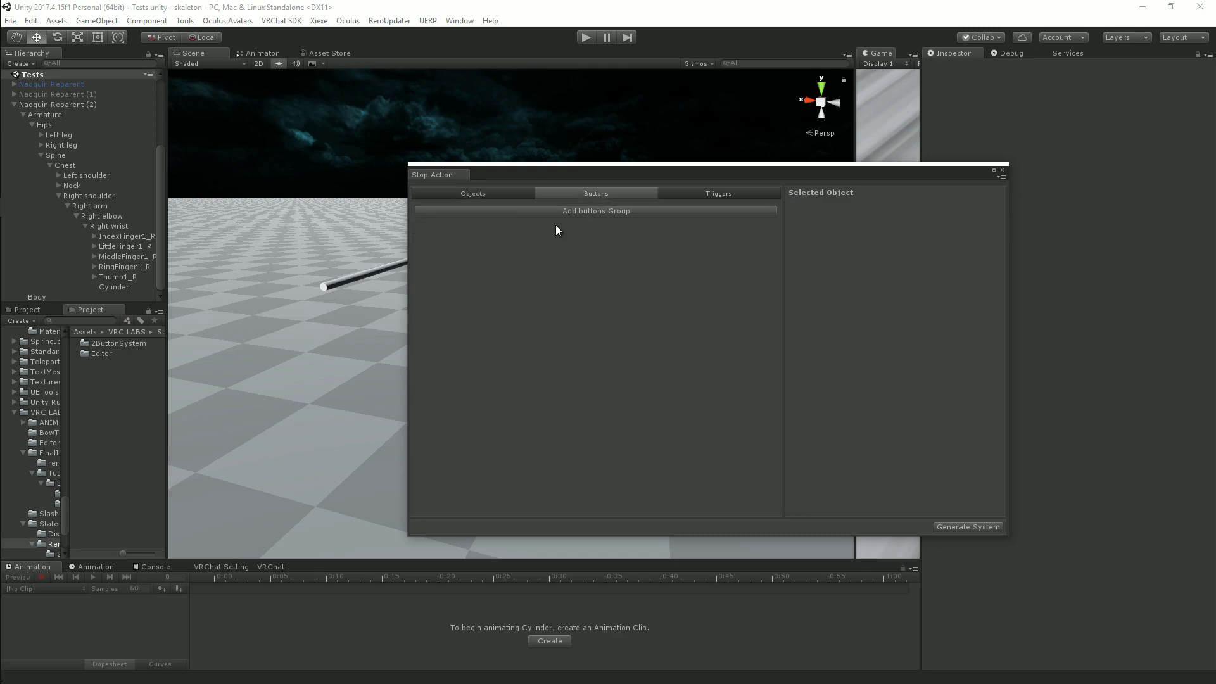
click(579, 212)
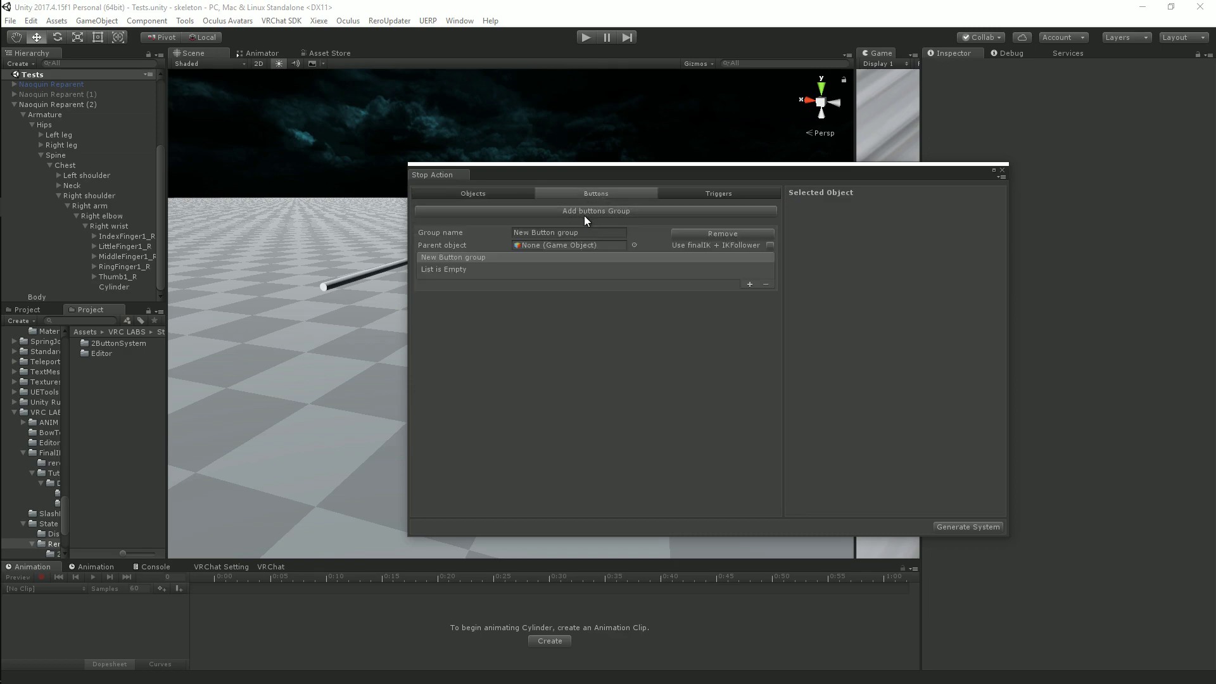
click(593, 233)
text(c group)
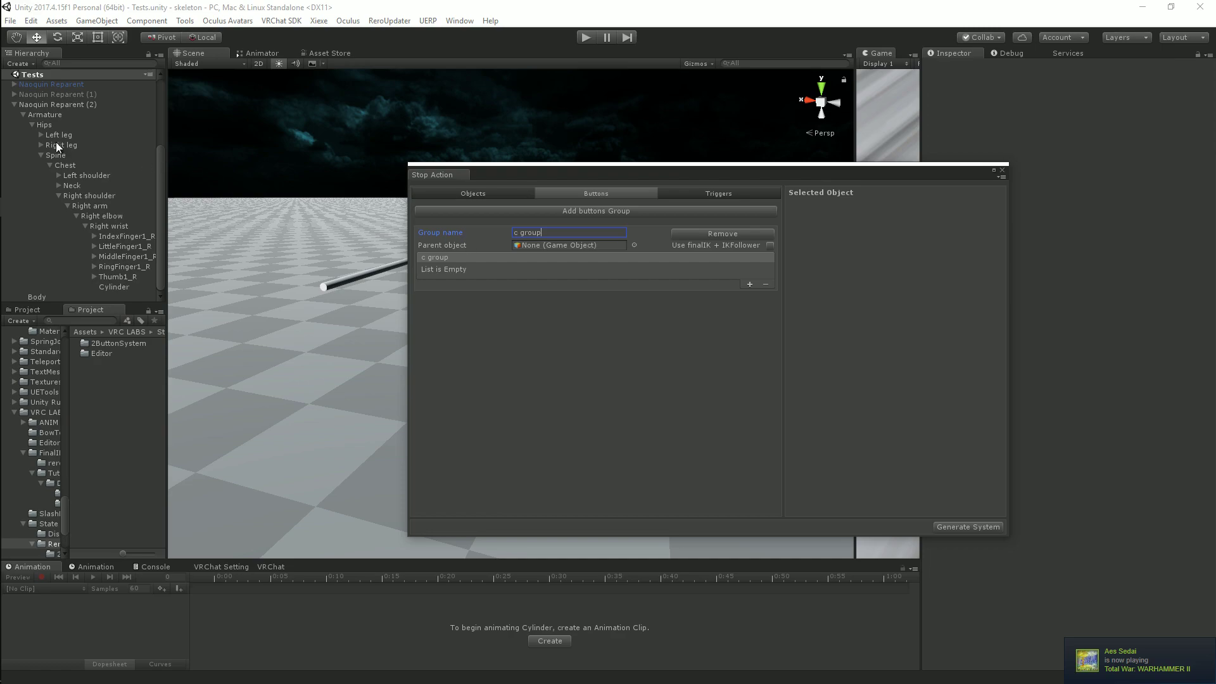
drag(53, 105, 569, 251)
Add two buttons to c group and name them 'on button' and 'off button'
click(751, 283)
click(750, 285)
click(527, 269)
click(937, 204)
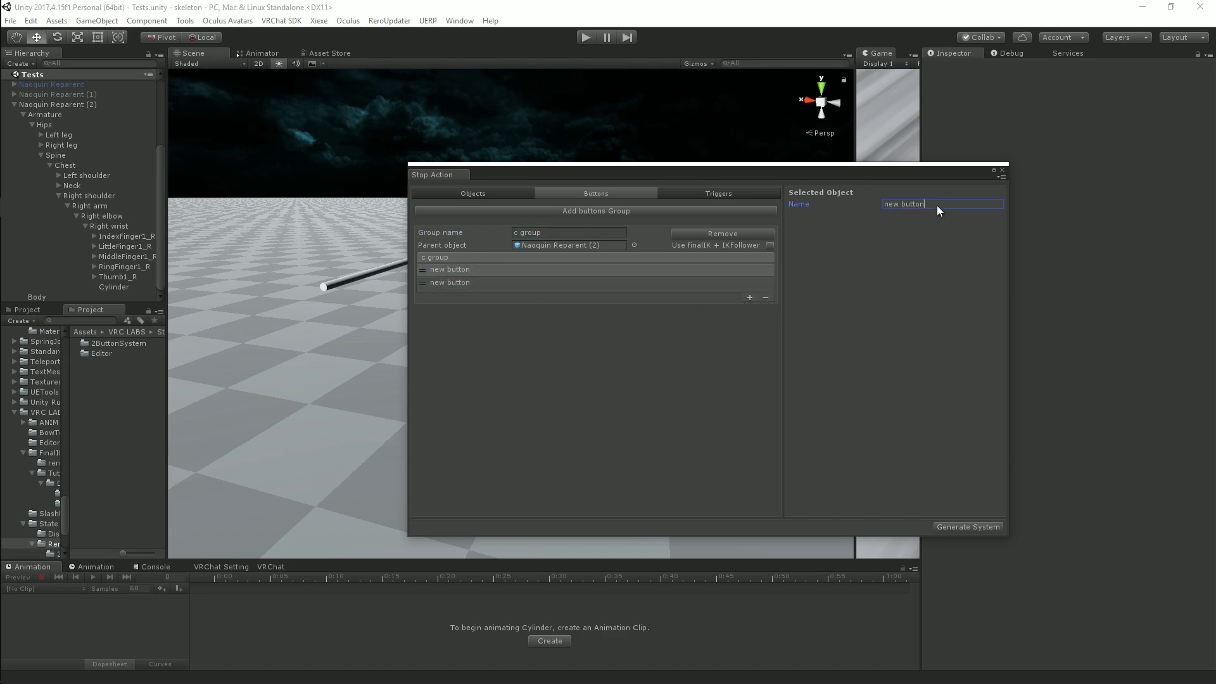
text(on button)
click(583, 283)
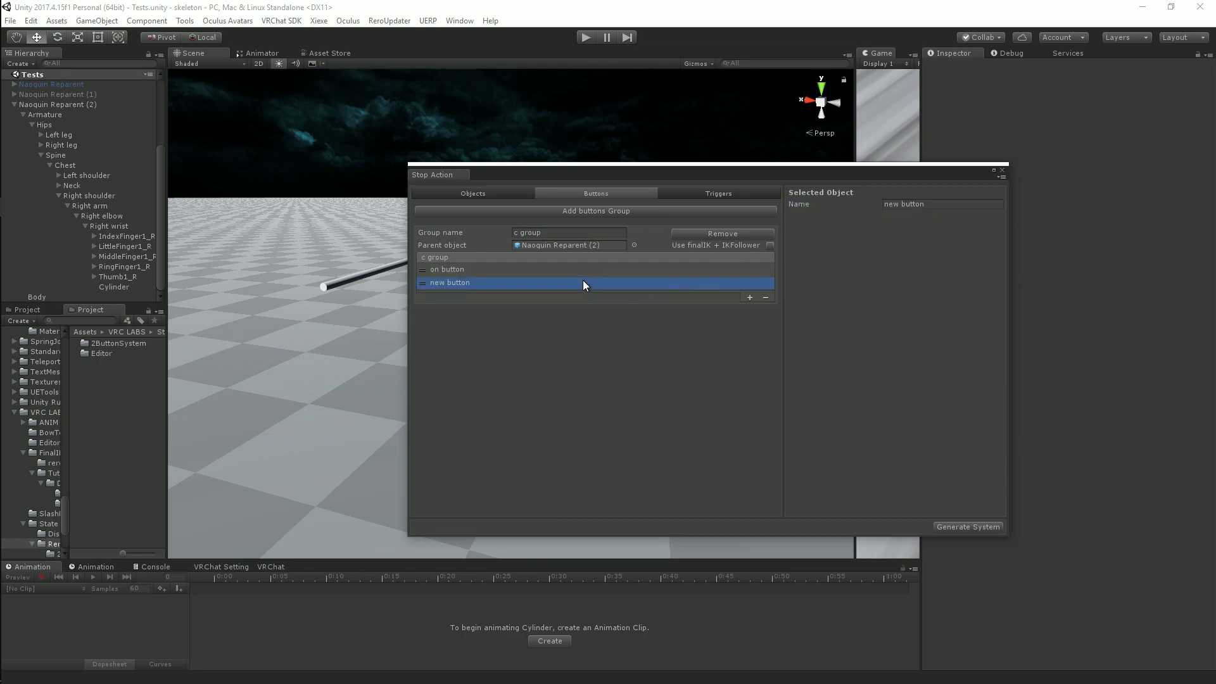
click(931, 204)
text(off button)
Add trigger group 'c triggers' parented to IndexFinger3_R with Use finalIK + IKFollower ticked
click(697, 192)
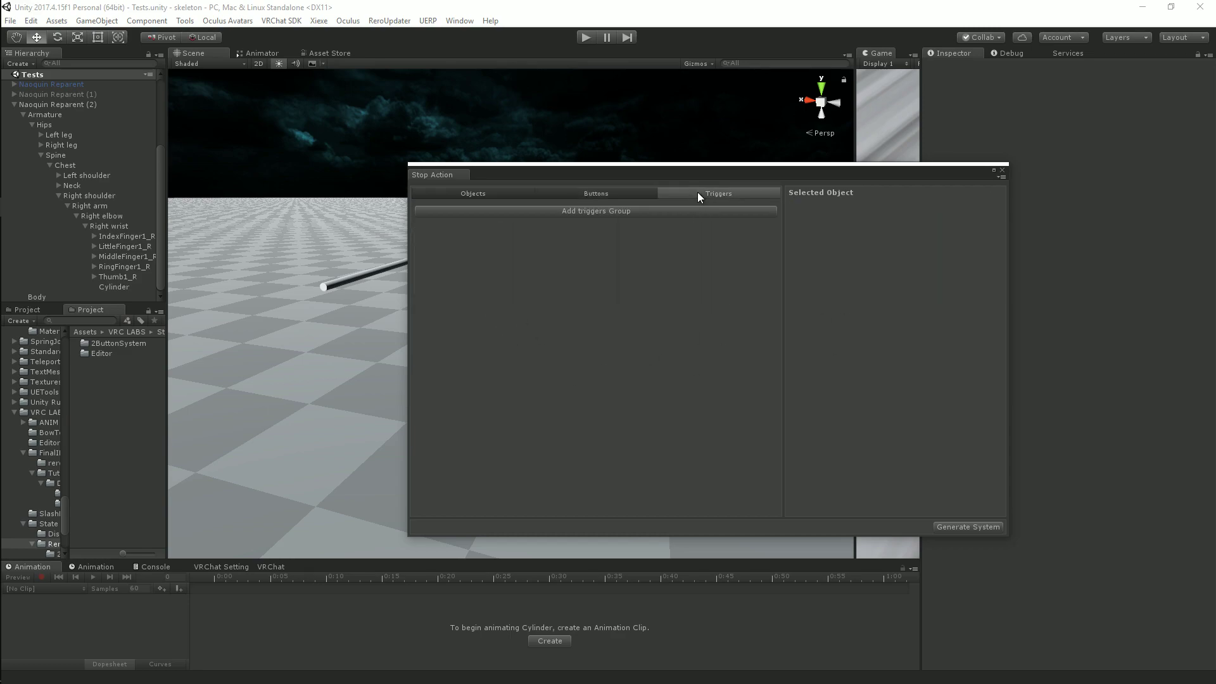
click(602, 212)
click(582, 234)
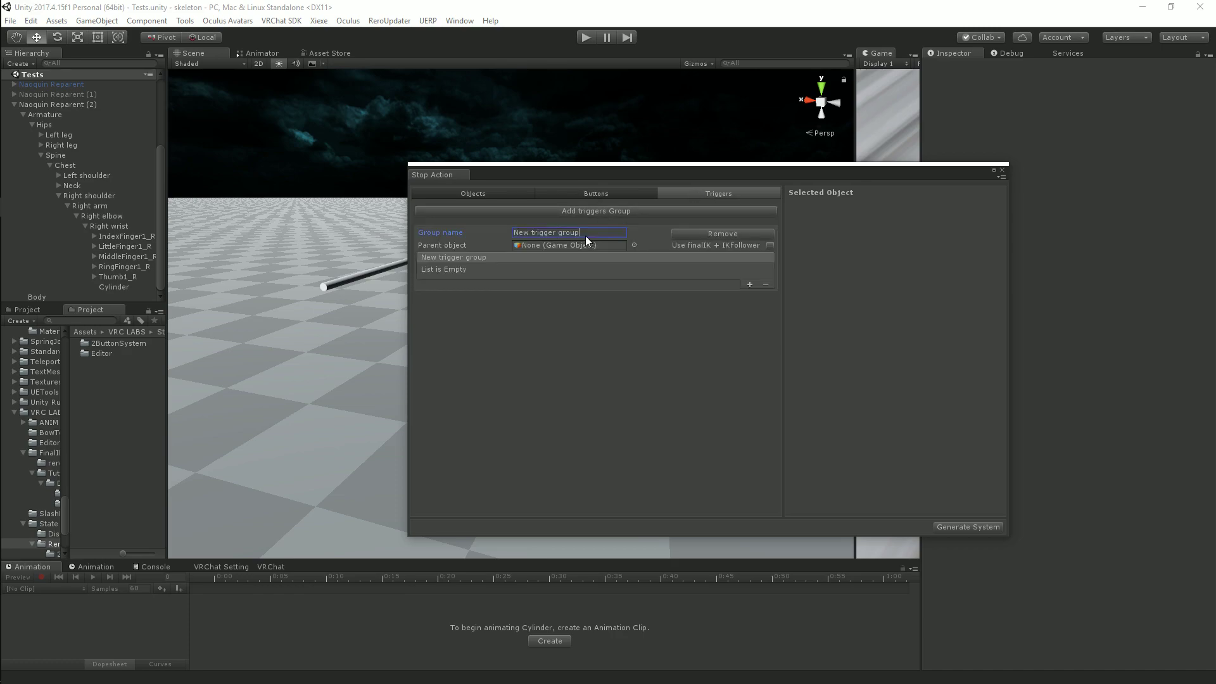
text(c triggers)
click(94, 236)
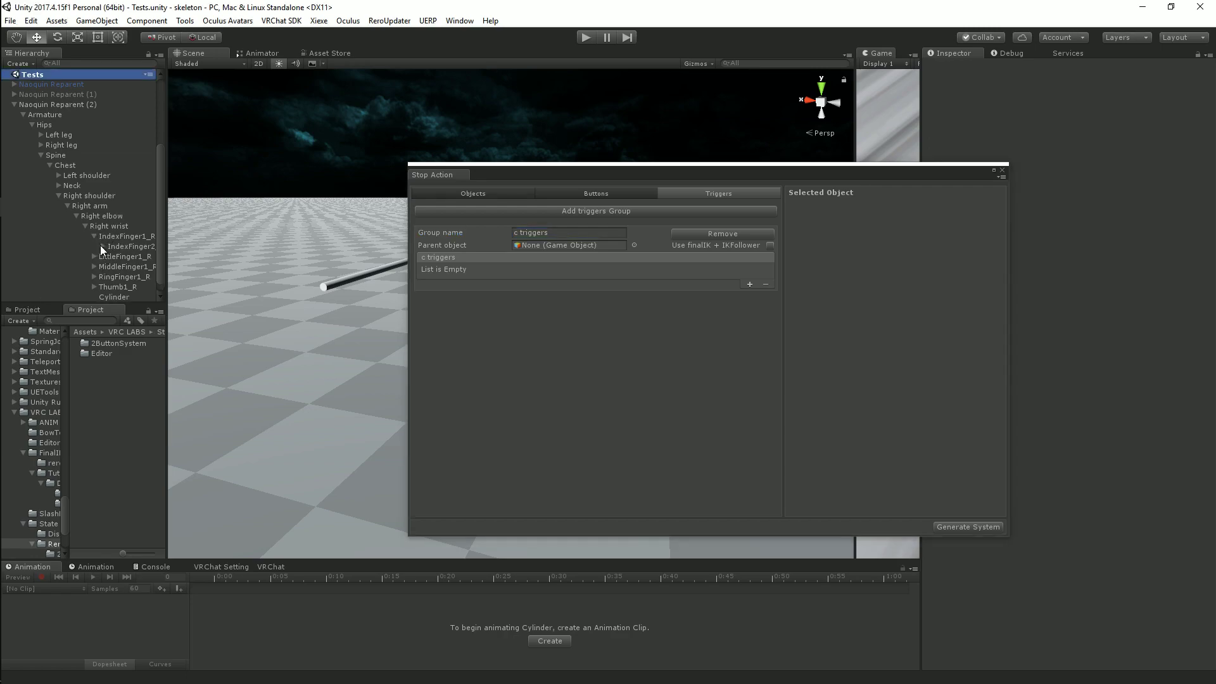
click(102, 246)
drag(132, 256, 581, 245)
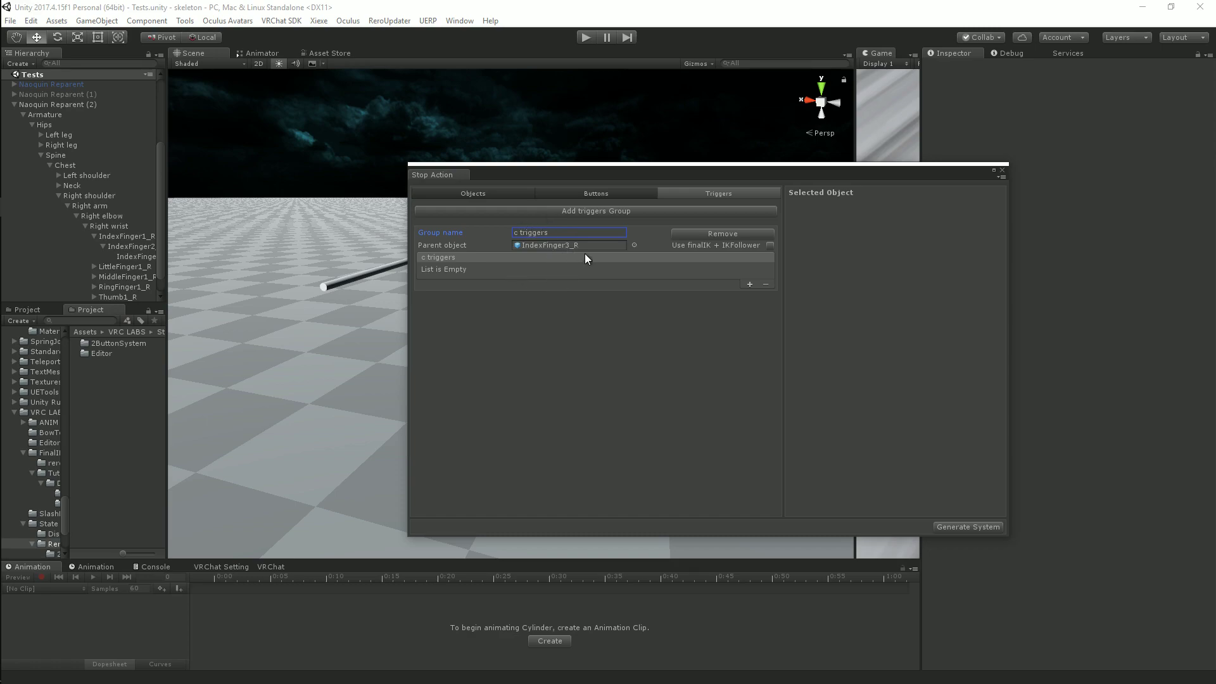
click(769, 245)
Add two triggers to c triggers and name them 'on' and 'off'
click(749, 284)
click(748, 285)
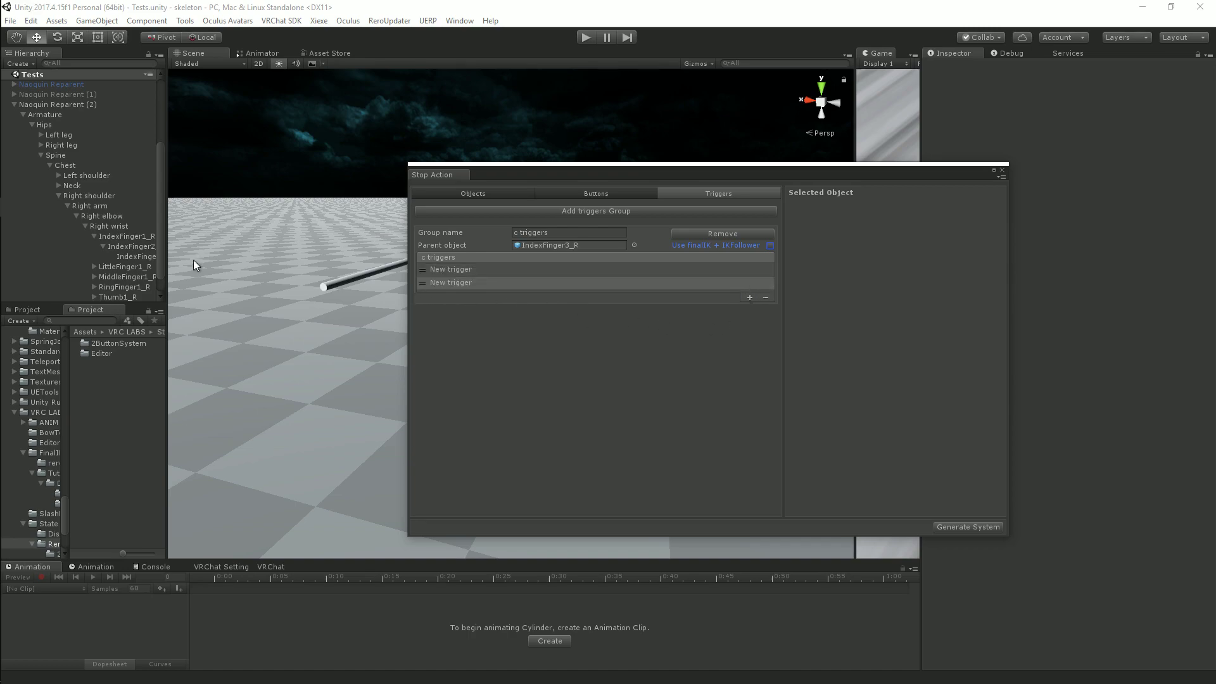
scroll(108, 253, down, 1)
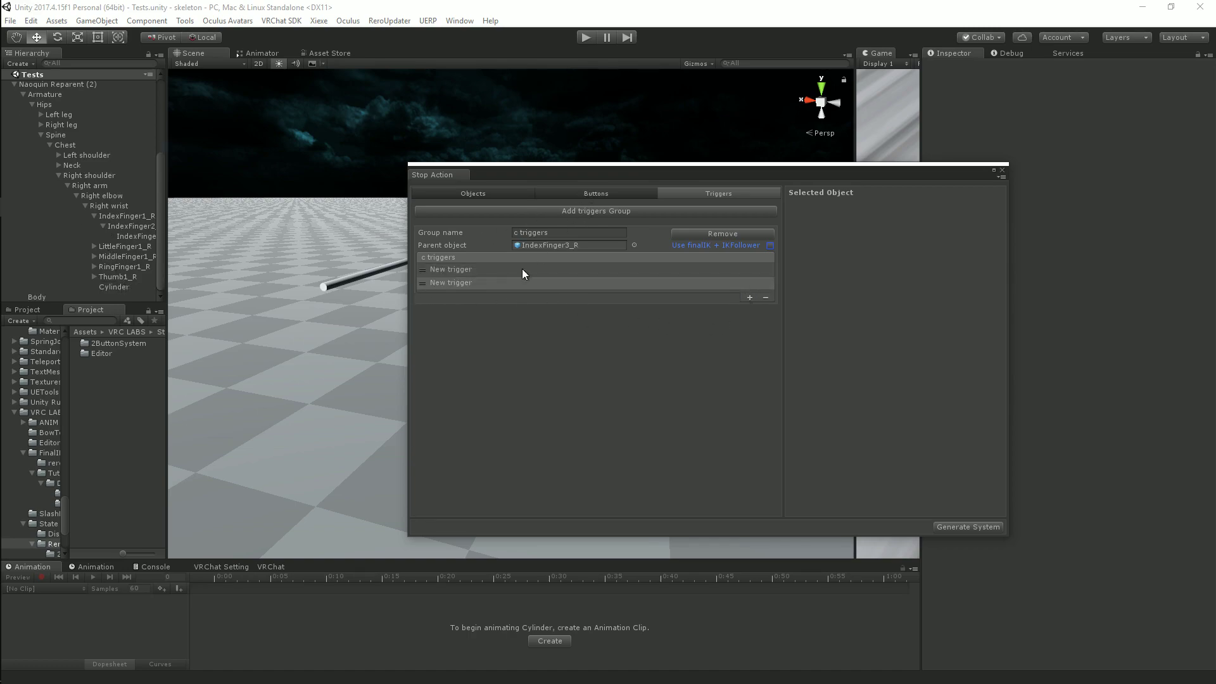
click(481, 271)
click(936, 205)
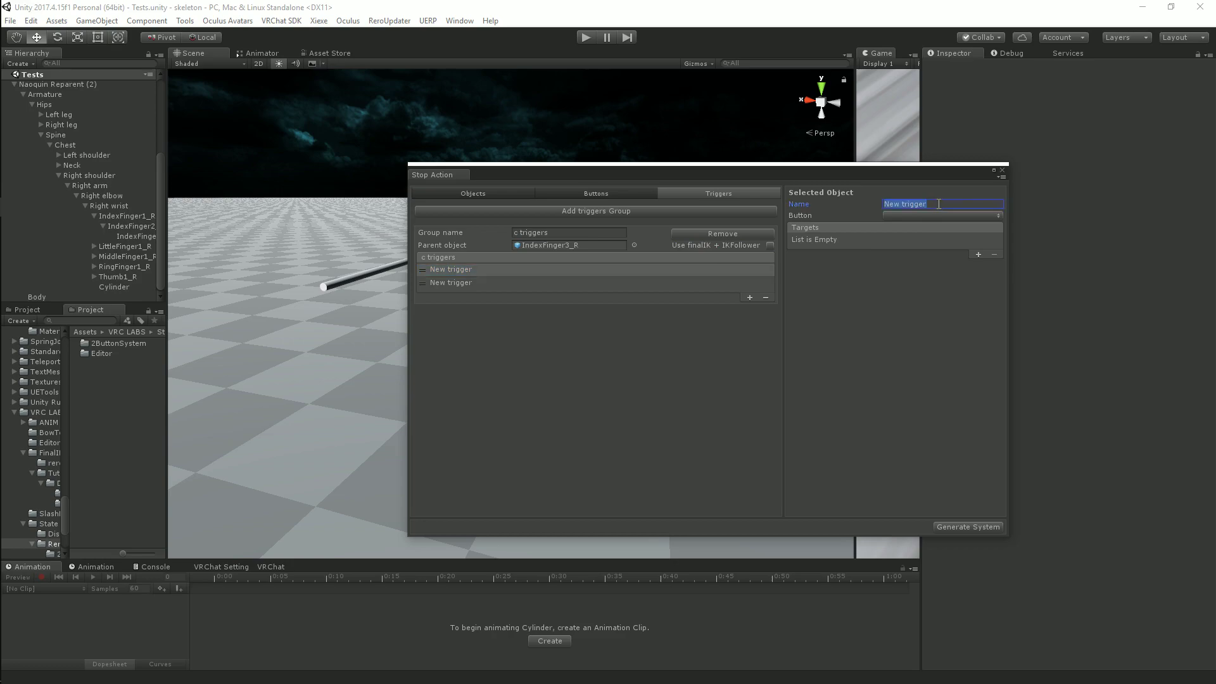
text(on)
click(536, 282)
click(944, 204)
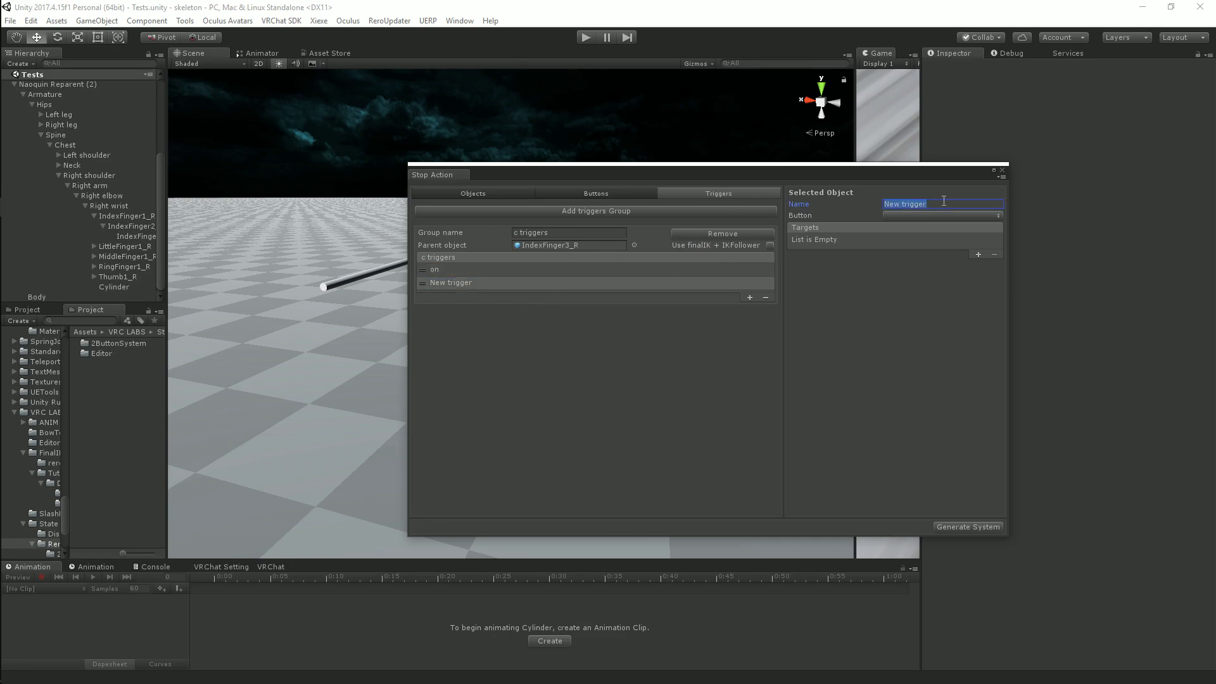
text(off)
Set the on trigger's Button to c group.on button and recheck the cylinder object settings
click(496, 269)
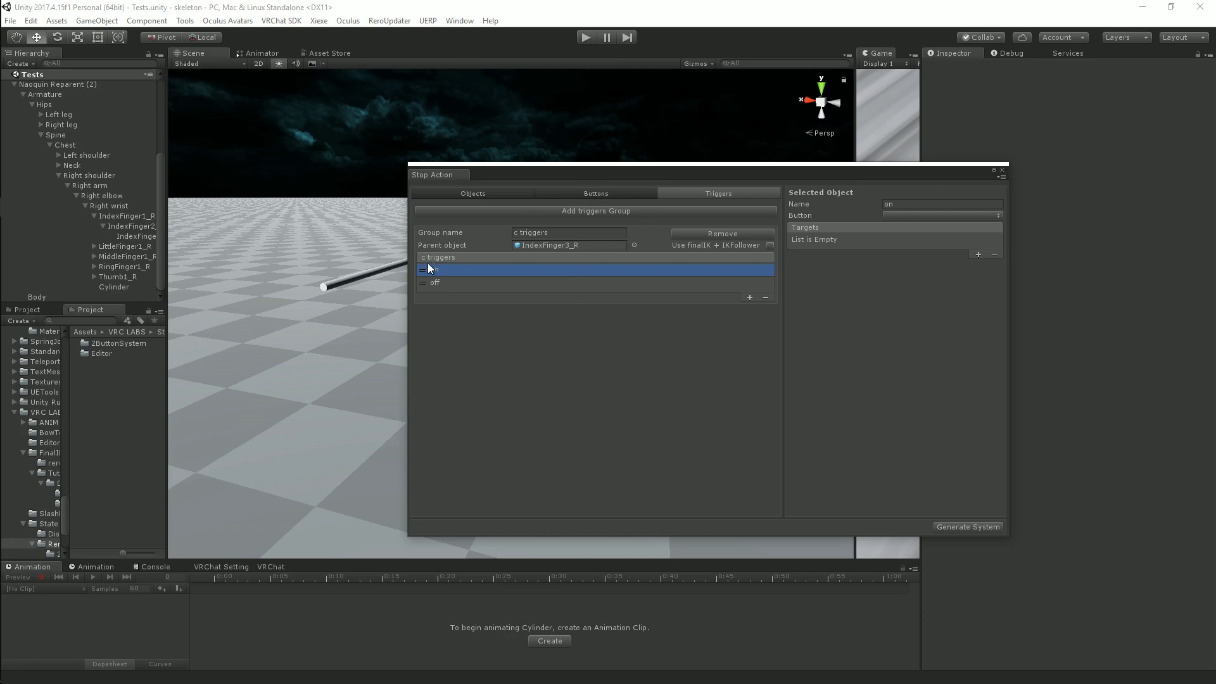
click(891, 214)
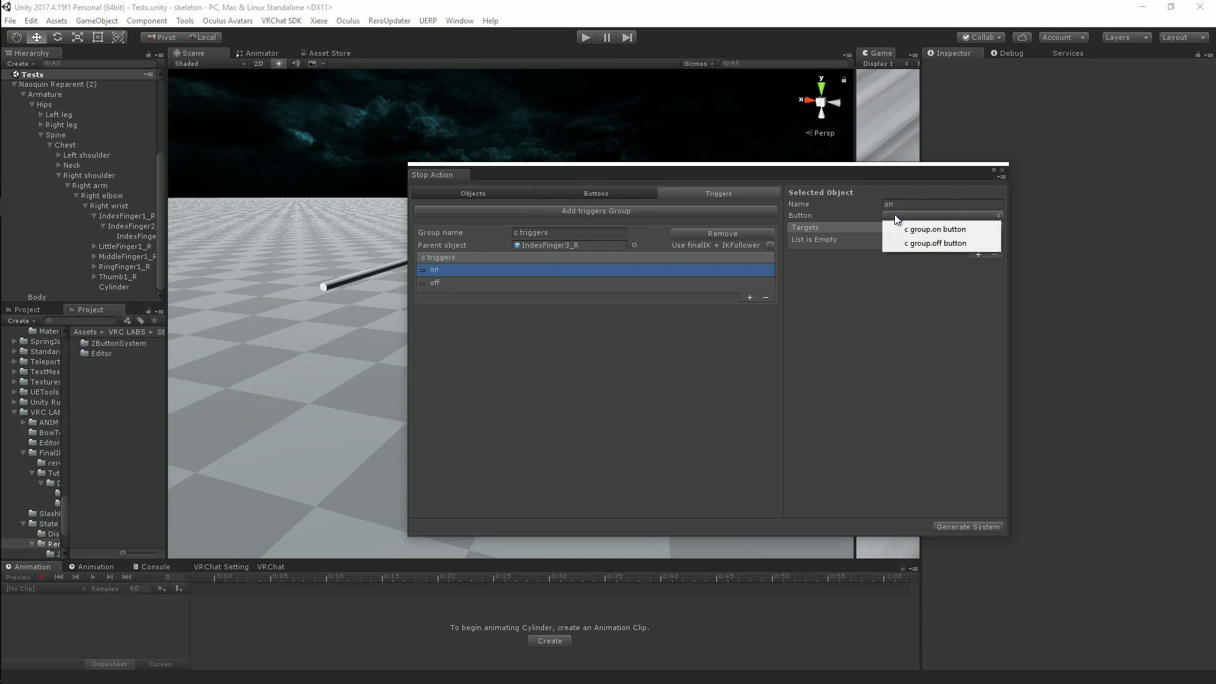
click(921, 231)
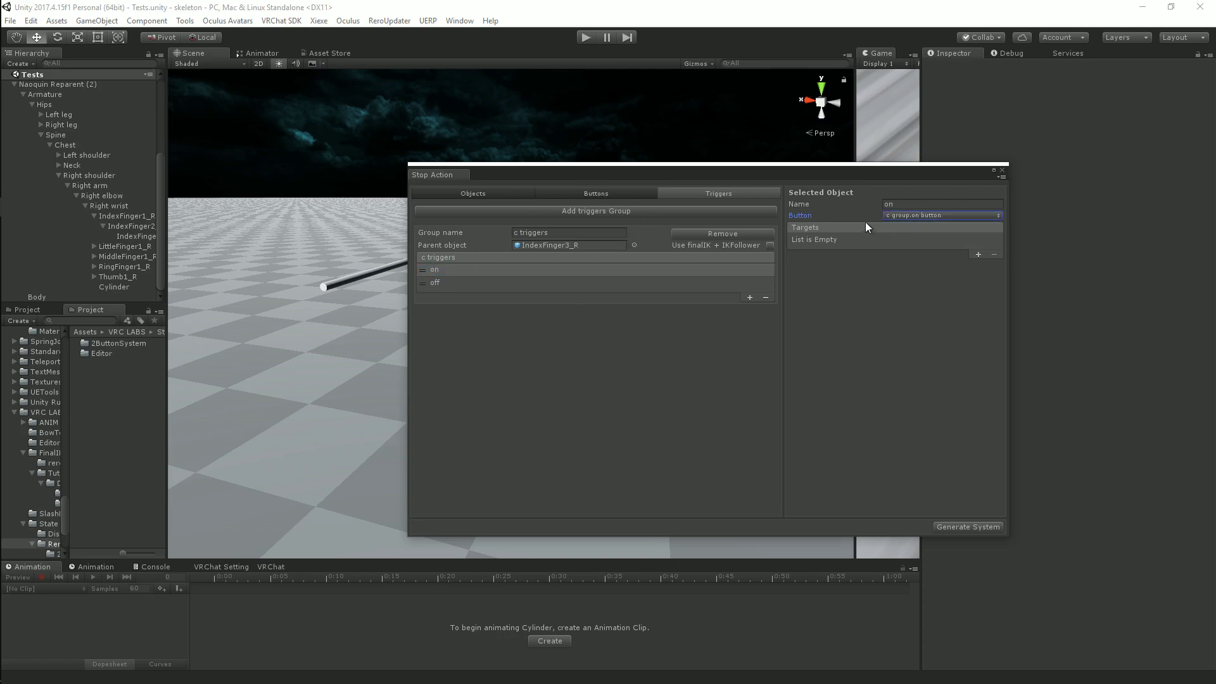
click(662, 257)
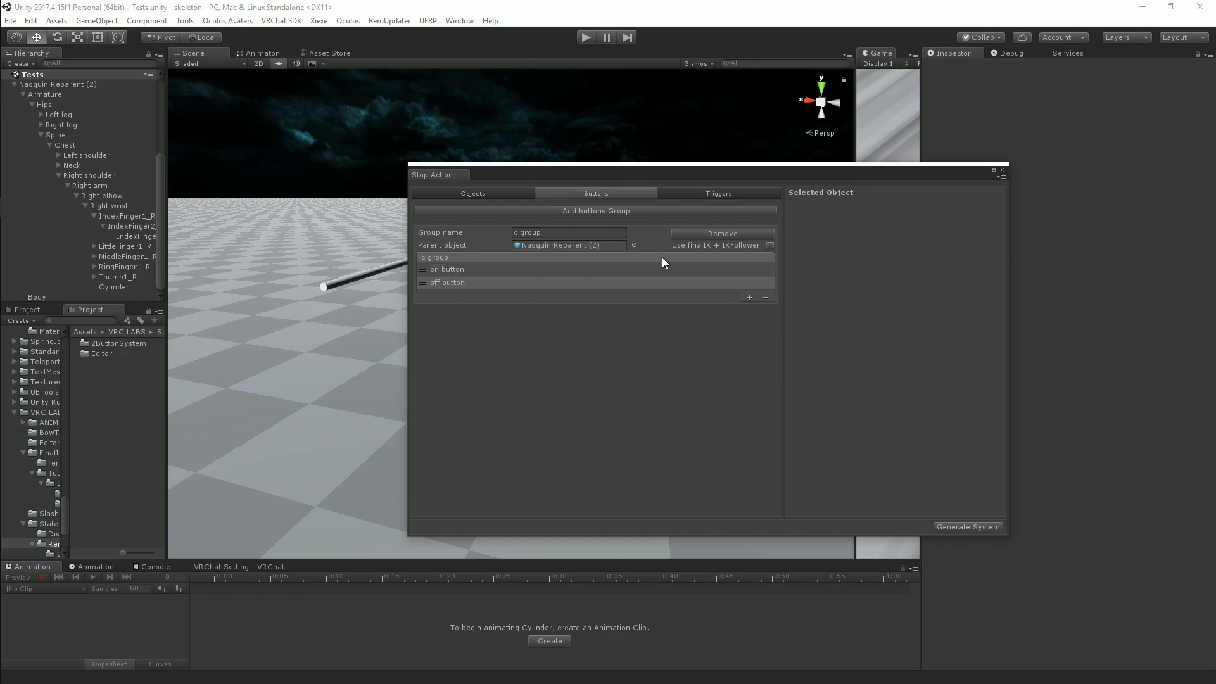
click(644, 270)
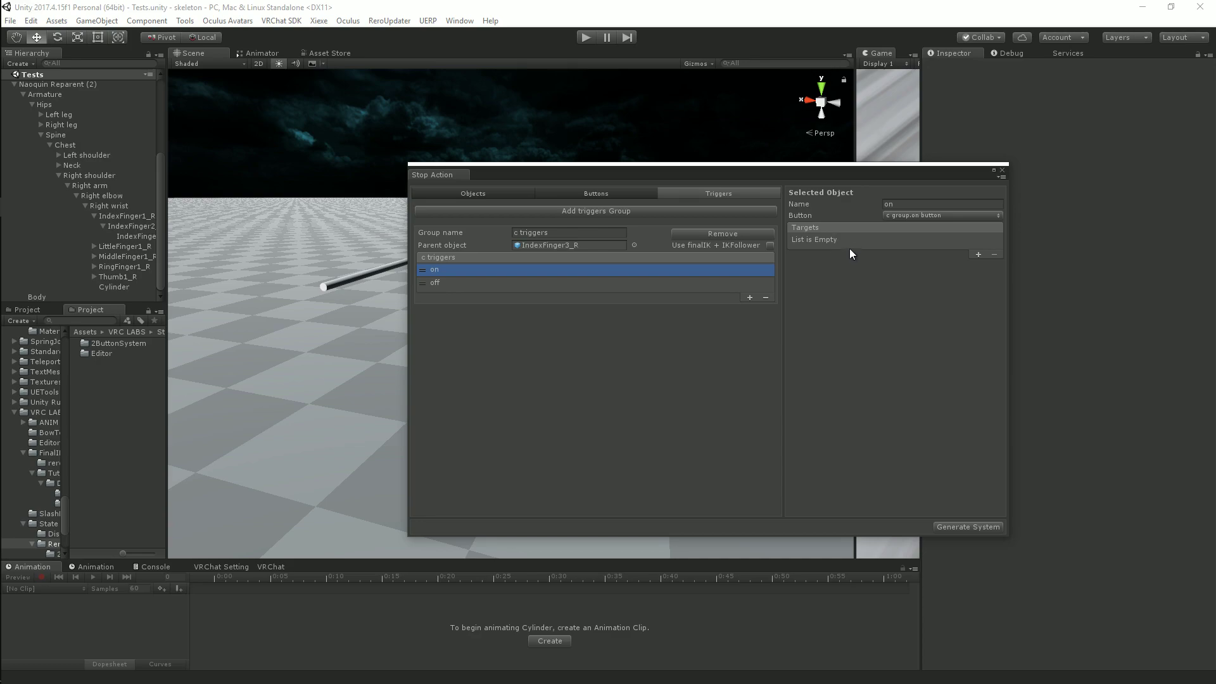
click(469, 193)
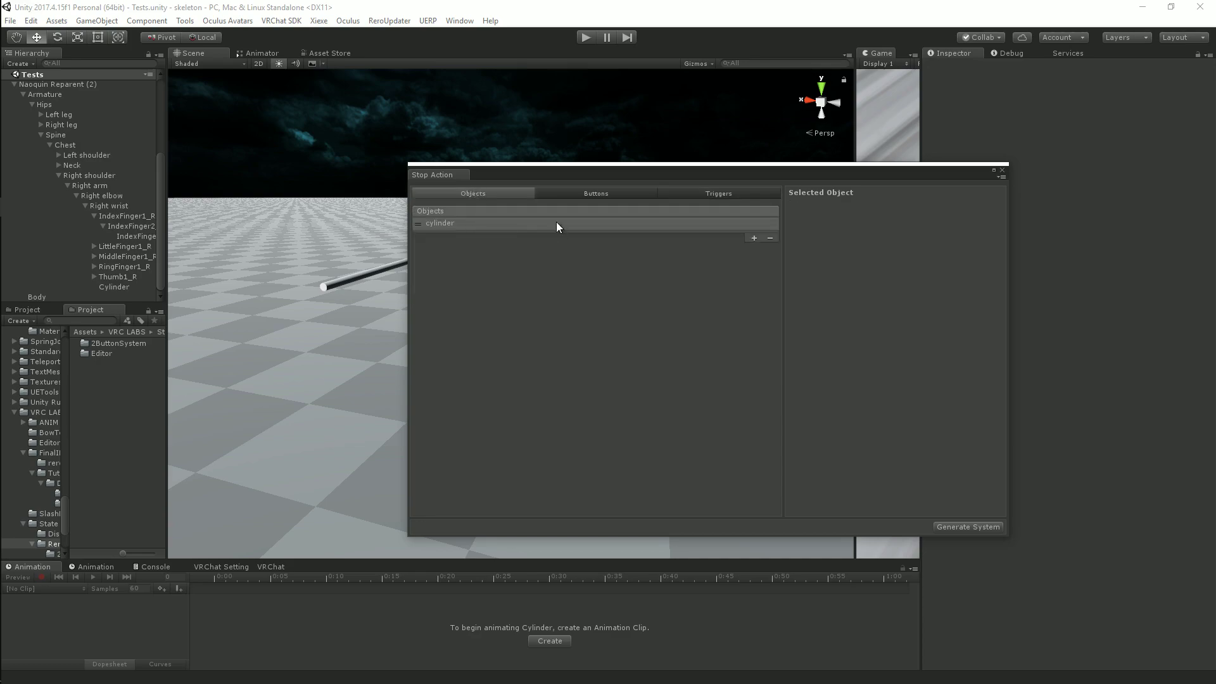
click(457, 225)
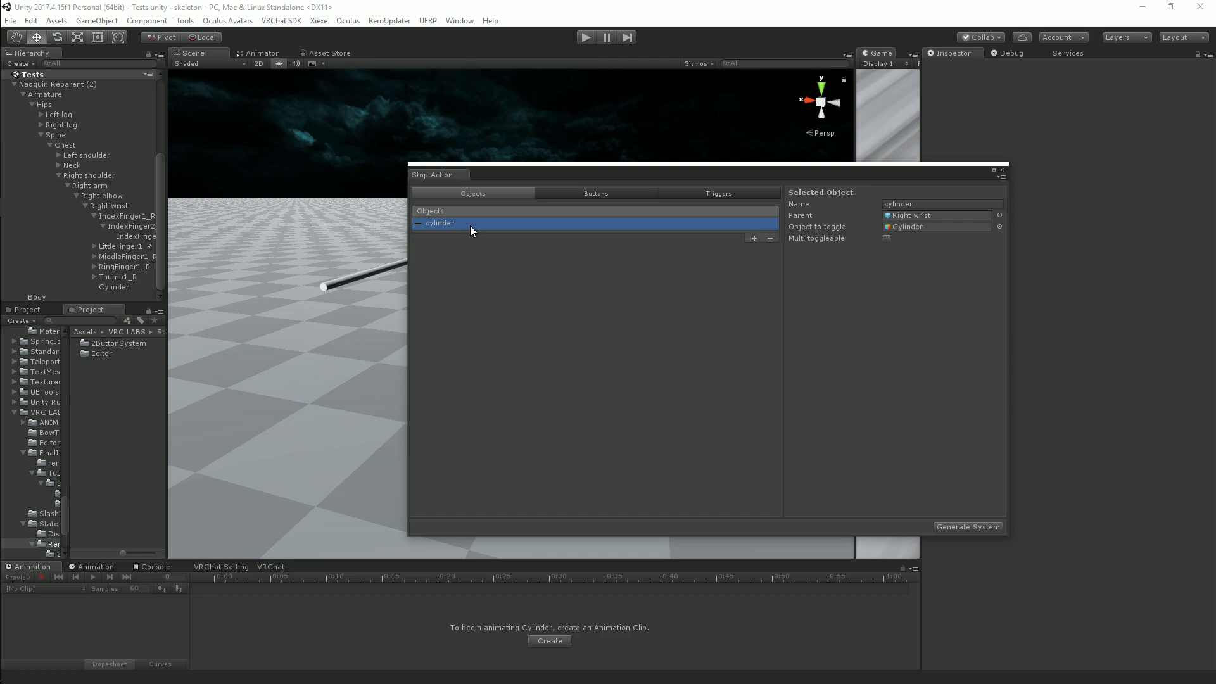
click(713, 191)
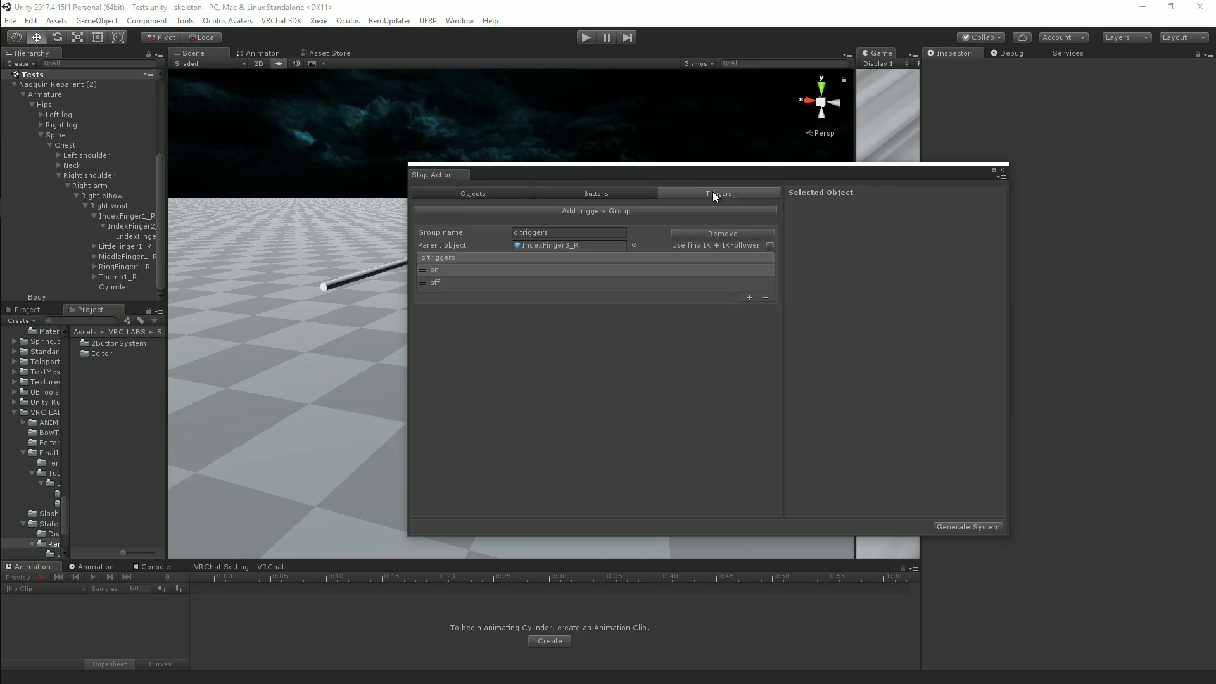
Give the on trigger a target of cylinder.On
click(524, 271)
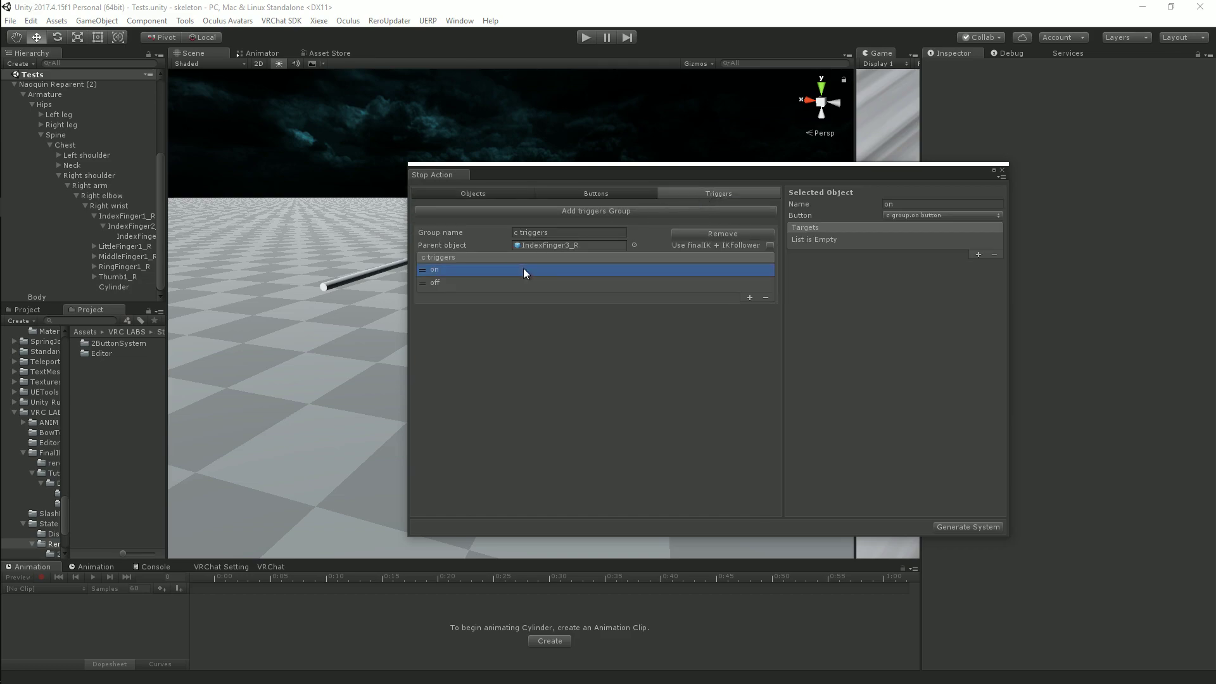
click(978, 254)
click(846, 241)
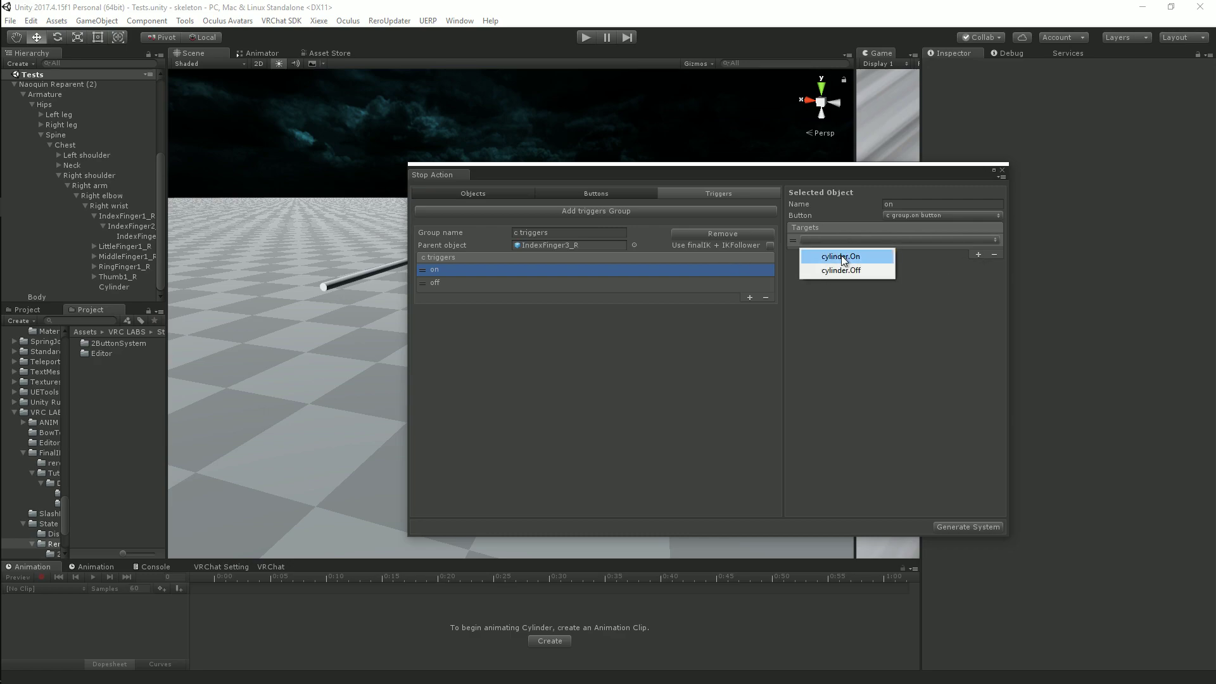
click(842, 257)
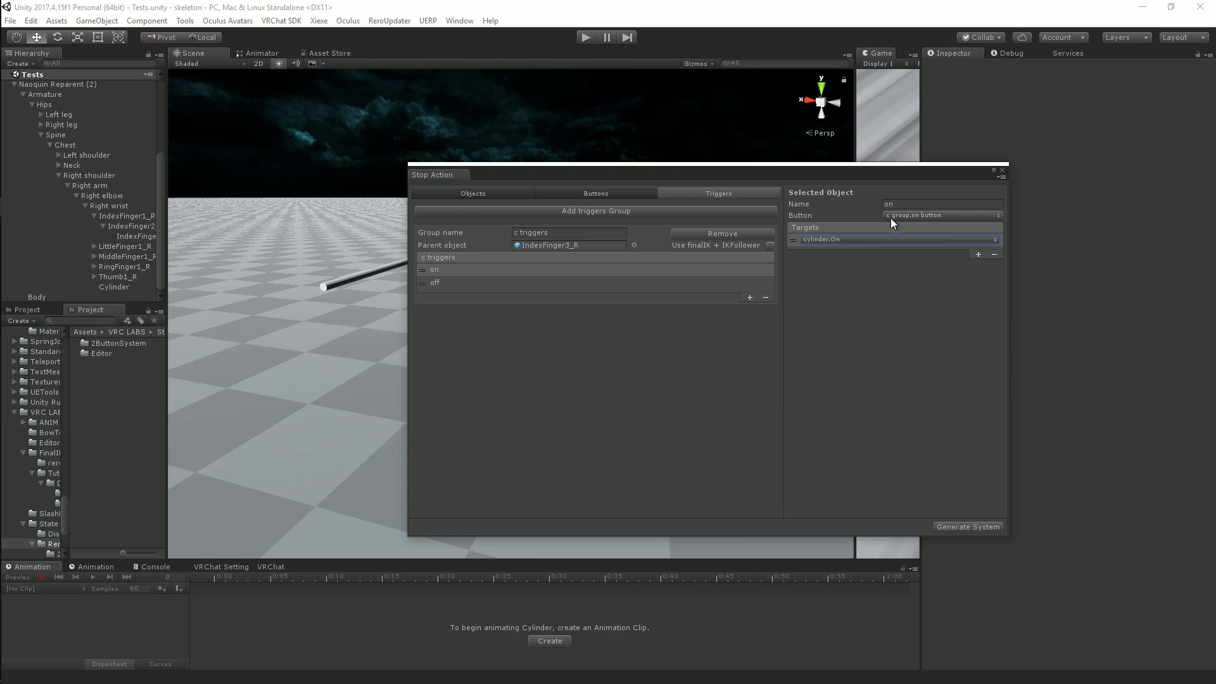
Set the off trigger's Button to c group.off button and its target to cylinder.Off
click(518, 283)
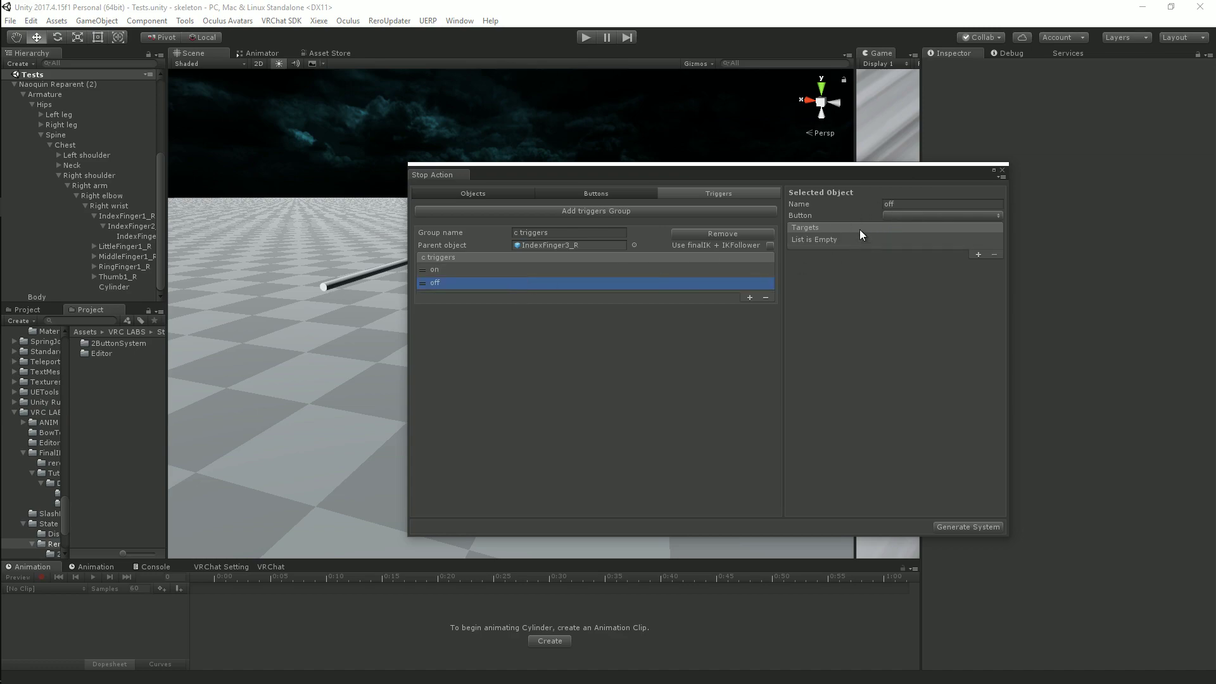
click(909, 214)
click(916, 244)
click(979, 254)
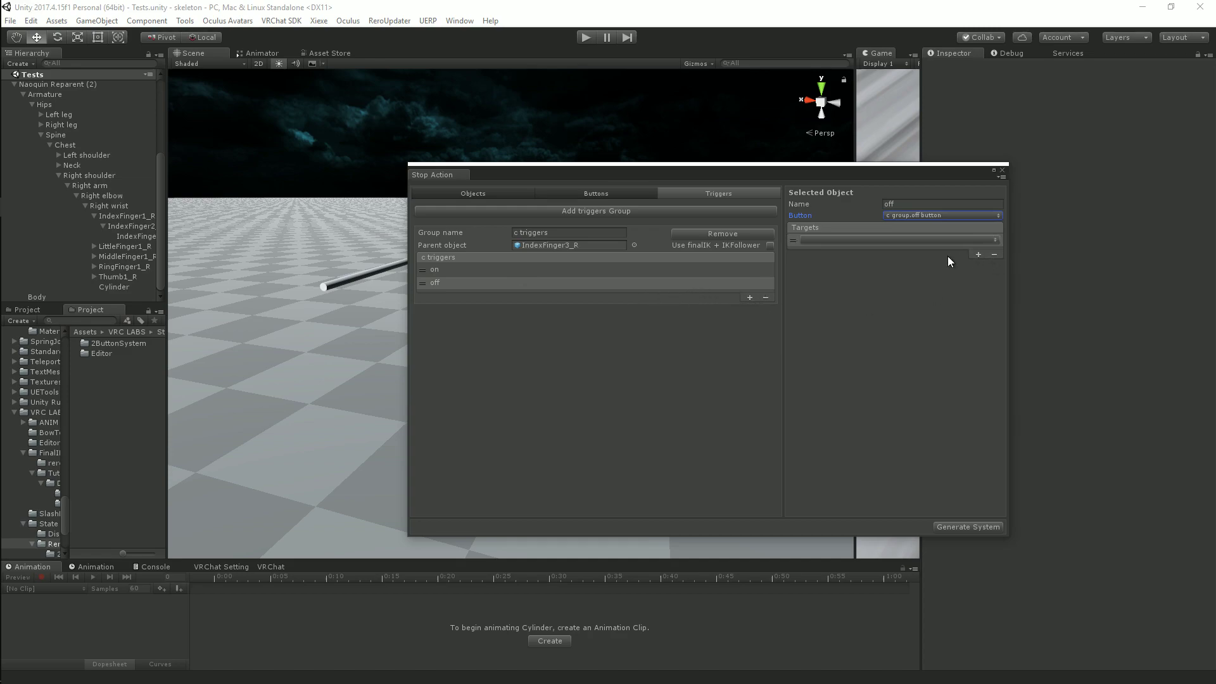
click(856, 241)
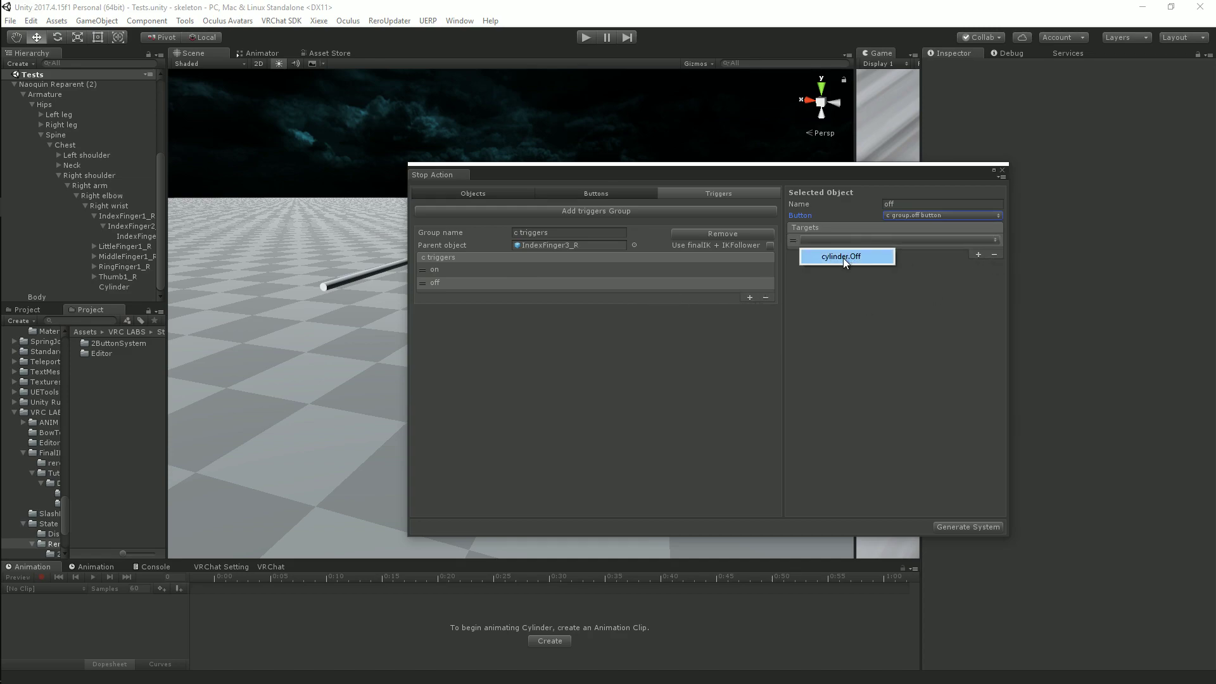
click(842, 257)
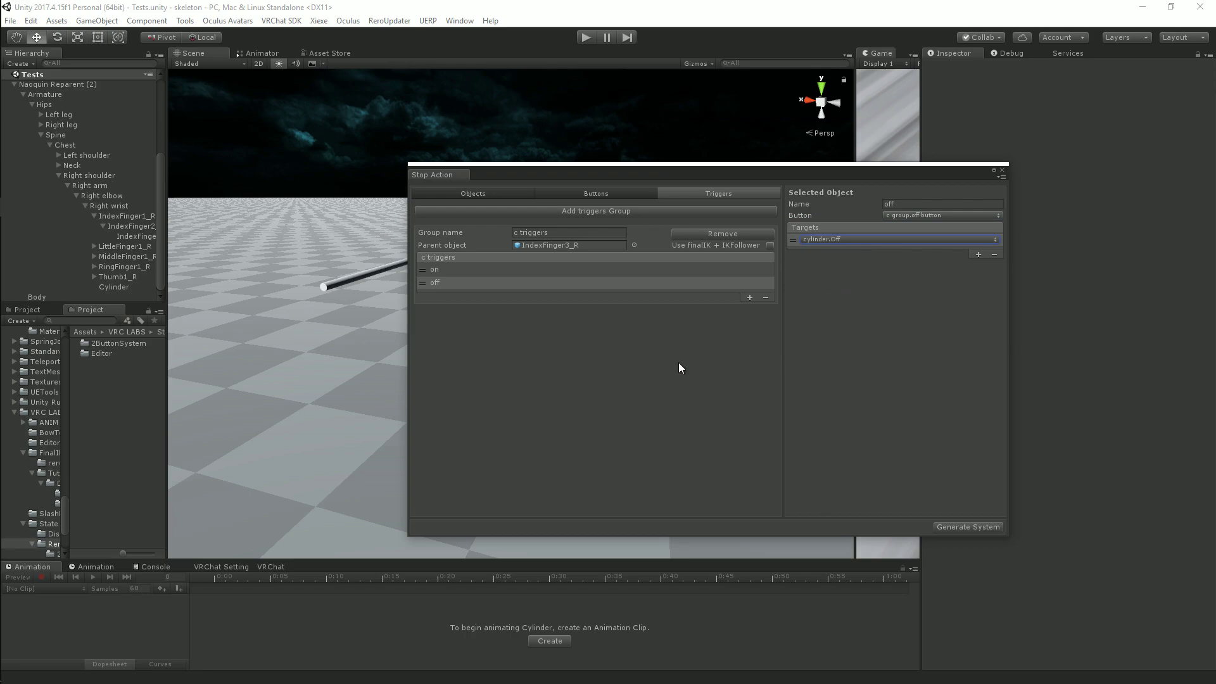
Review the Buttons and Objects pages, then generate the Stop Action system
click(618, 193)
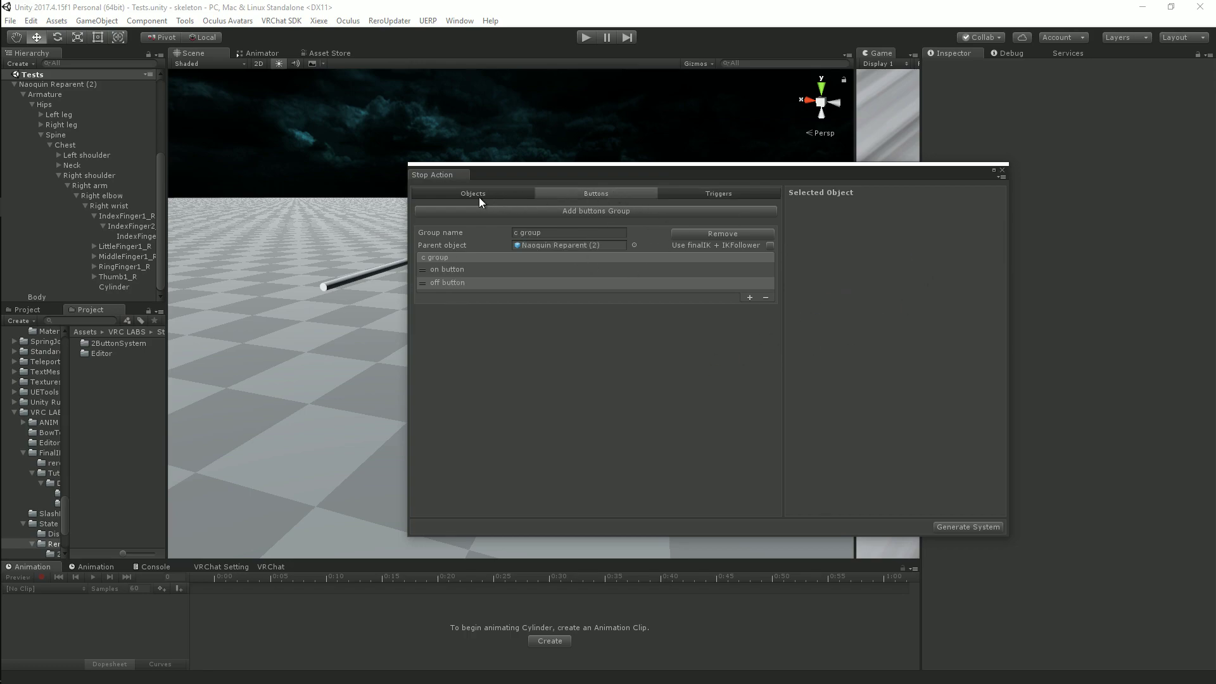
click(480, 196)
click(659, 192)
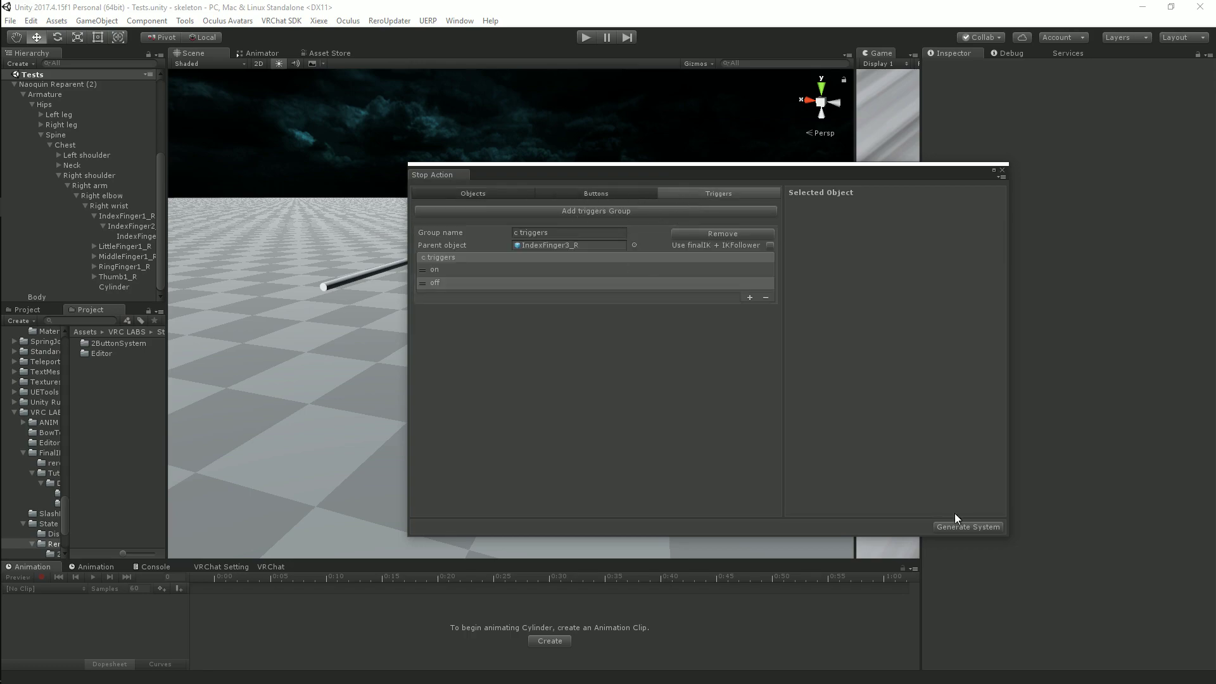
click(968, 527)
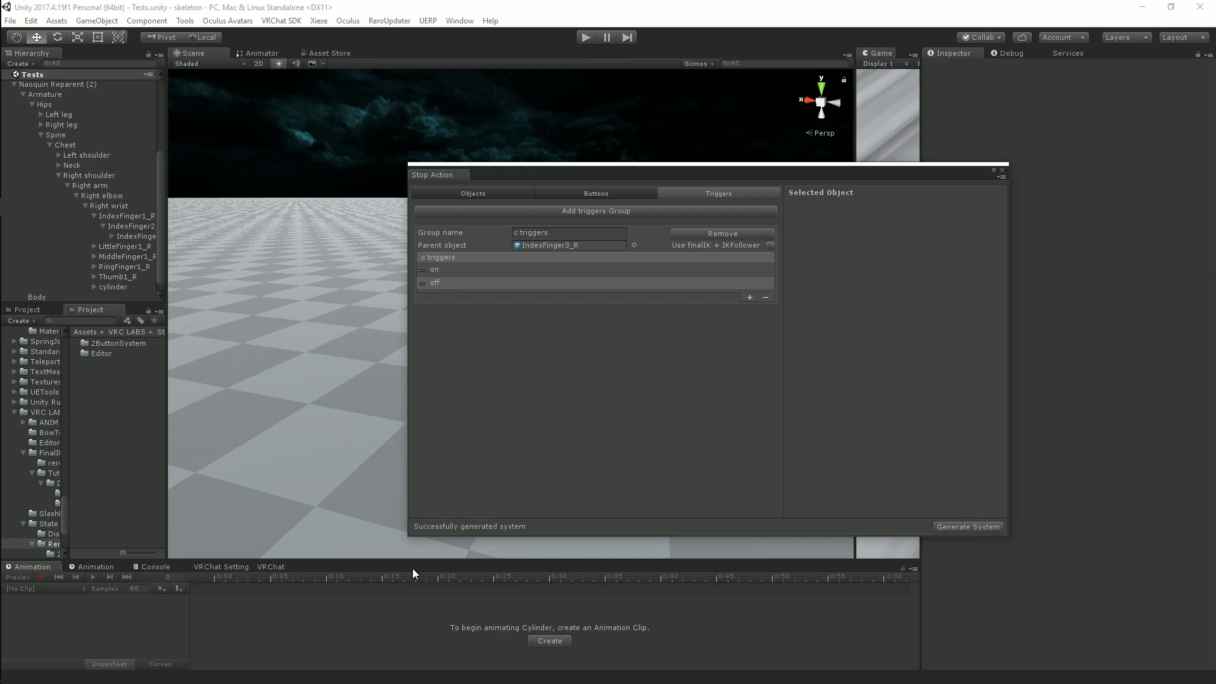
Close the Stop Action window and expand the generated cylinder hierarchy down to OnAnimator
click(1001, 172)
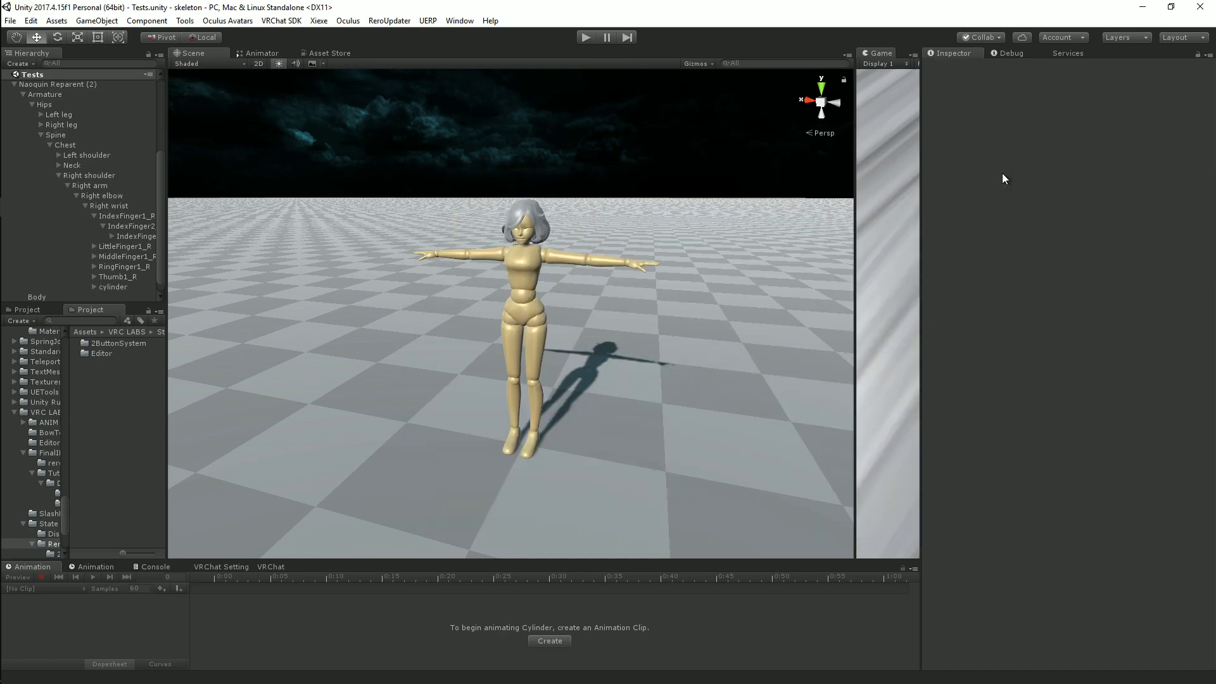
scroll(96, 278, down, 1)
click(91, 275)
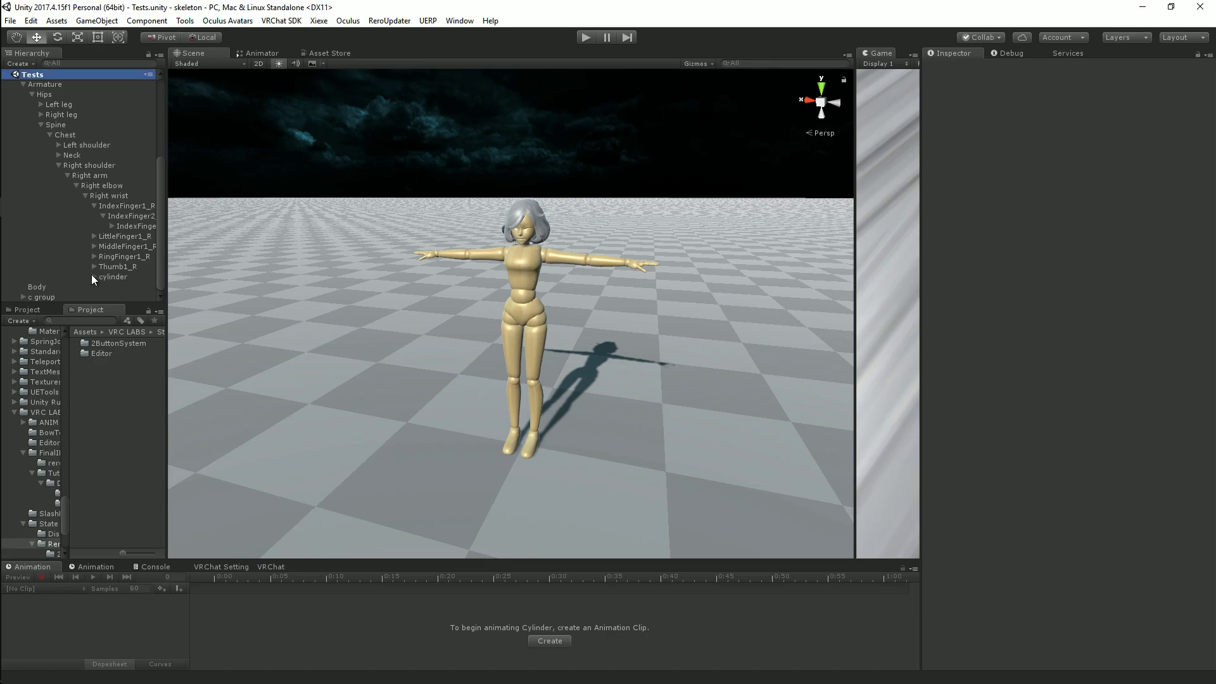
scroll(102, 286, down, 2)
click(112, 277)
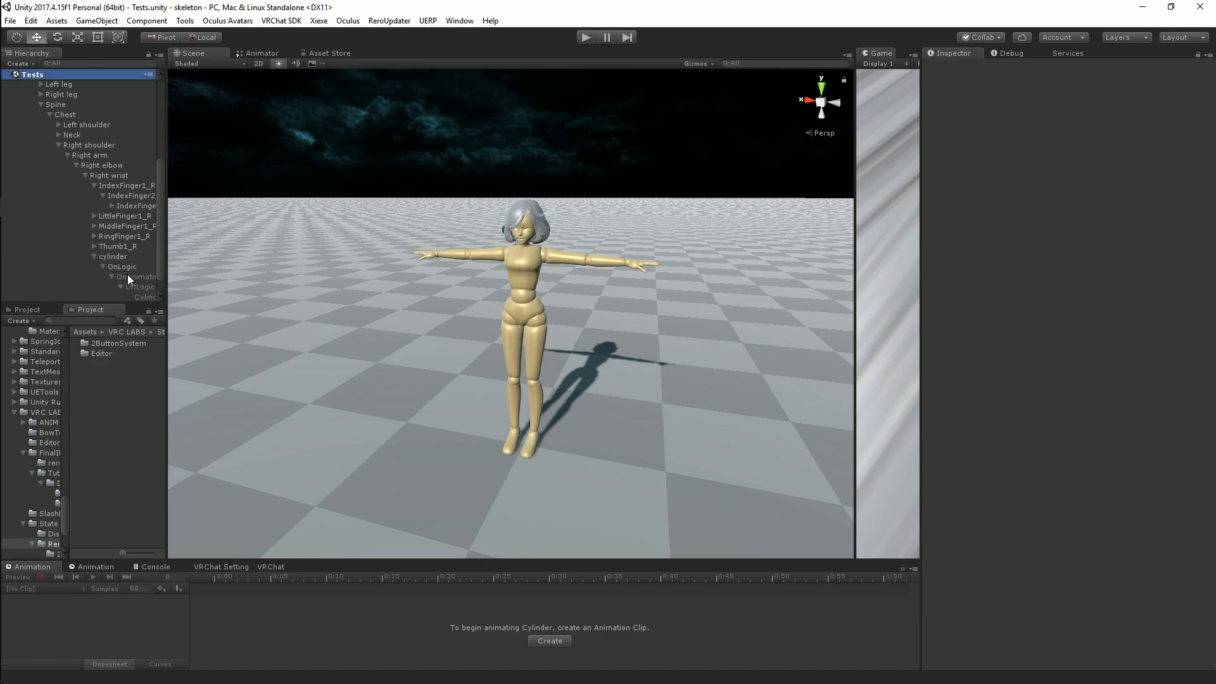
scroll(128, 275, down, 2)
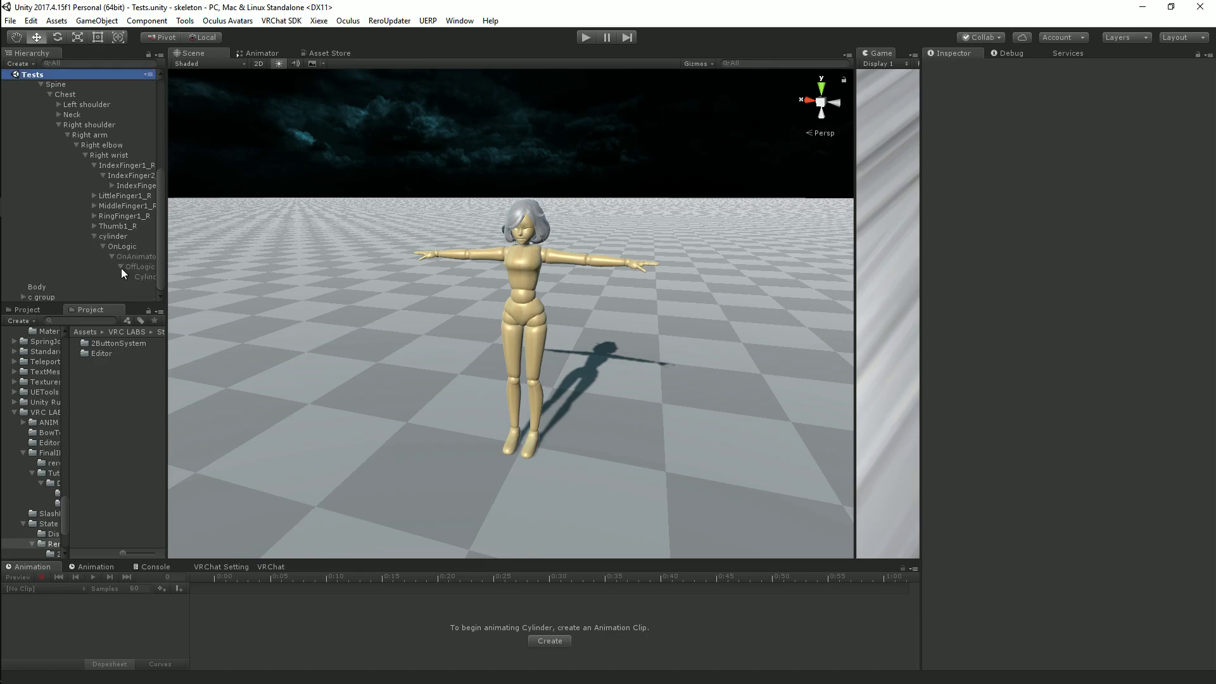
drag(172, 253, 223, 245)
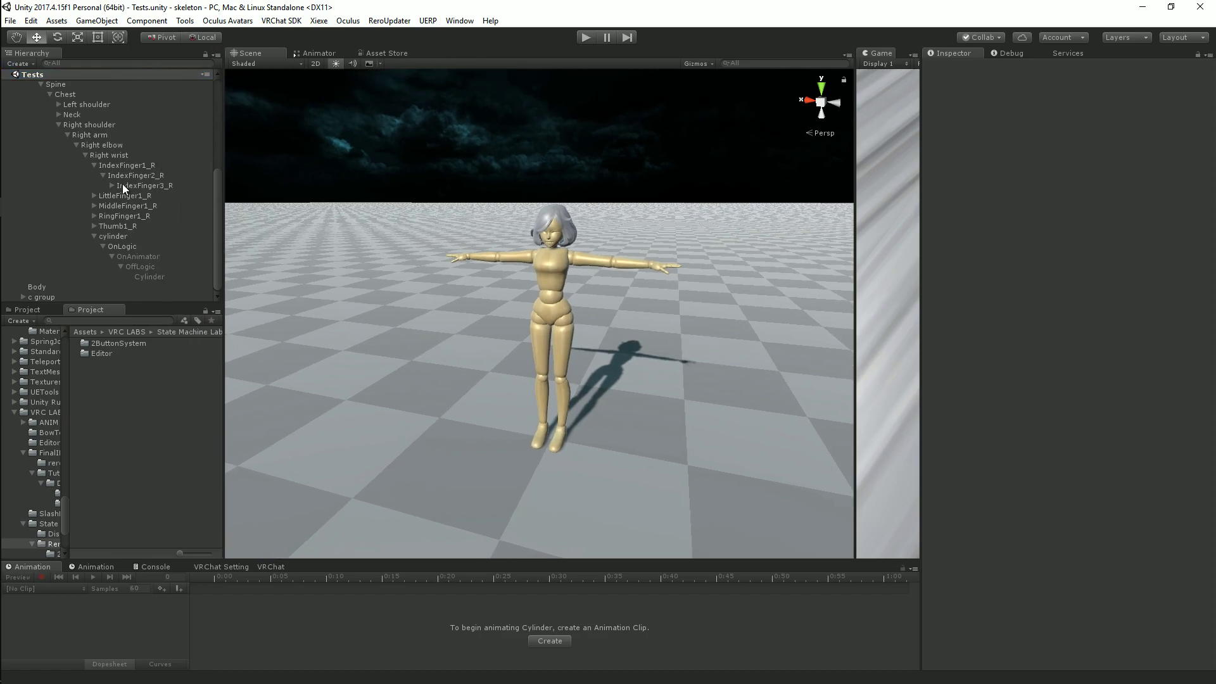
Expand IndexFinger3_R > c triggers > OnLogic and inspect the on particle trigger
click(112, 185)
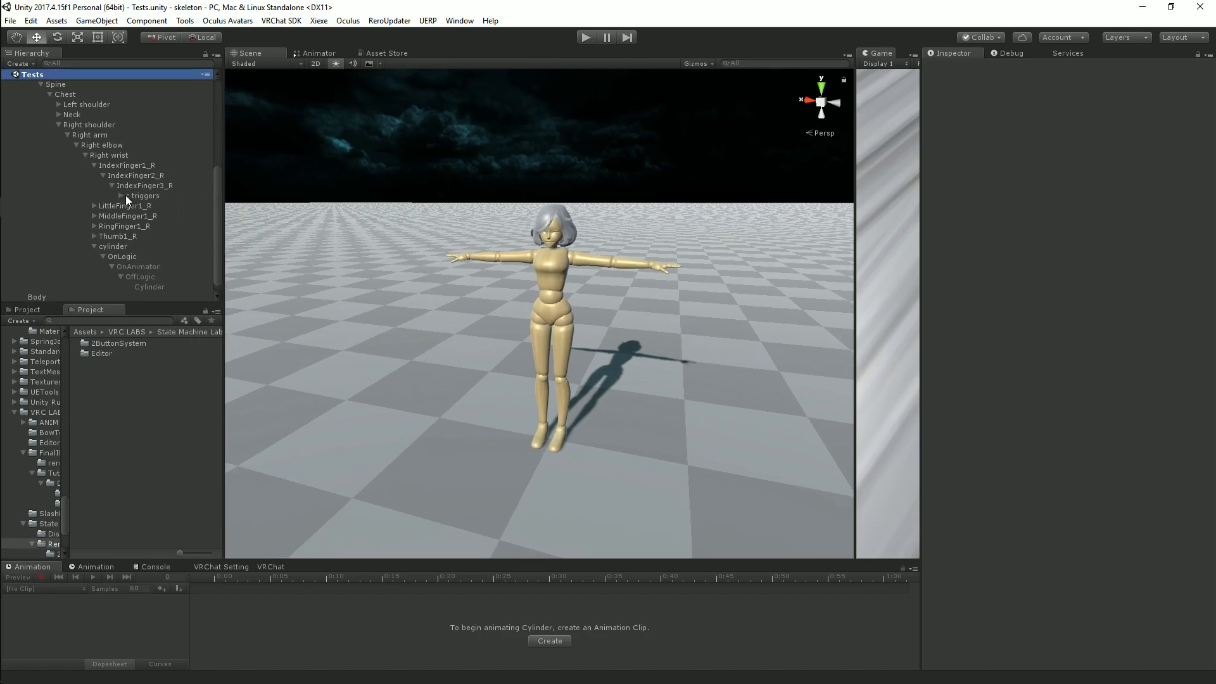
click(127, 195)
click(203, 37)
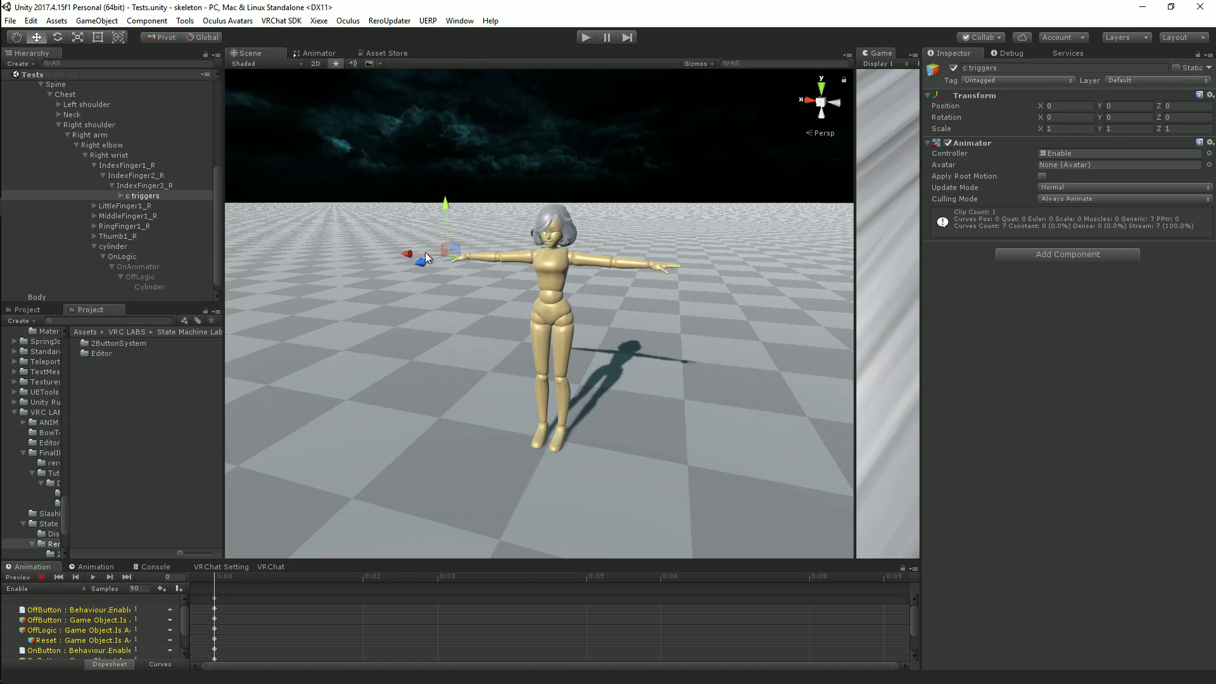
click(121, 195)
click(130, 206)
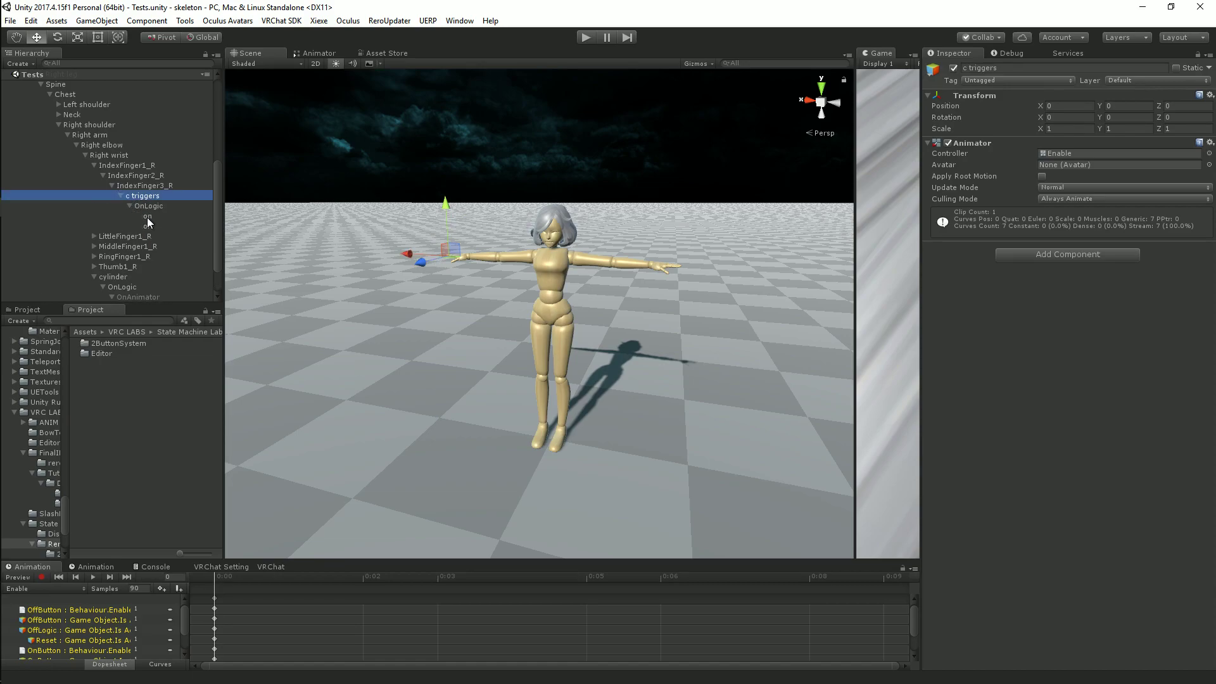
click(147, 216)
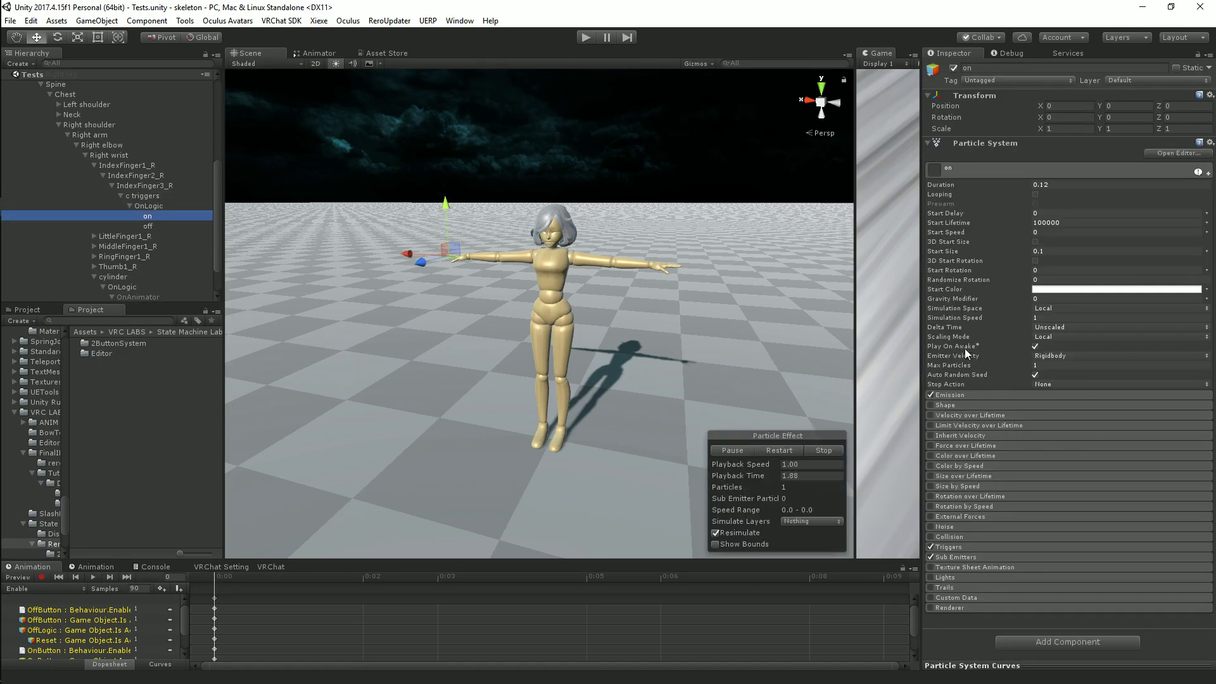
Expand c group and select and frame the on button collider
scroll(119, 225, down, 2)
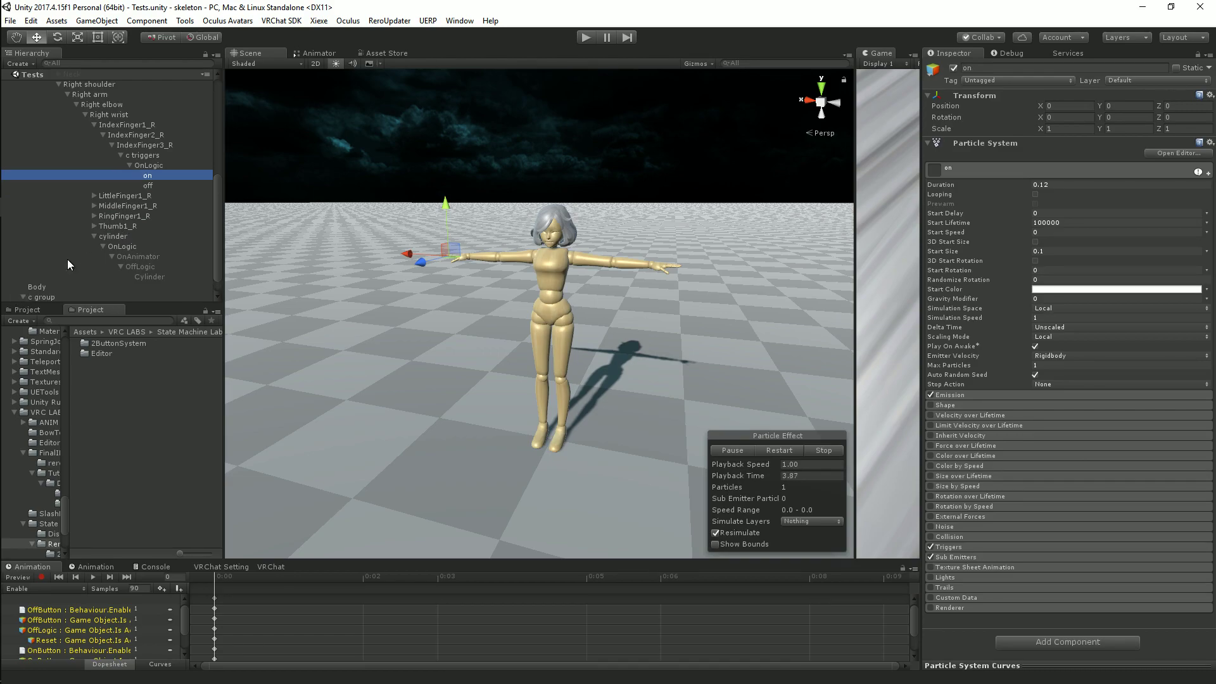
scroll(67, 259, down, 1)
click(22, 277)
double_click(54, 287)
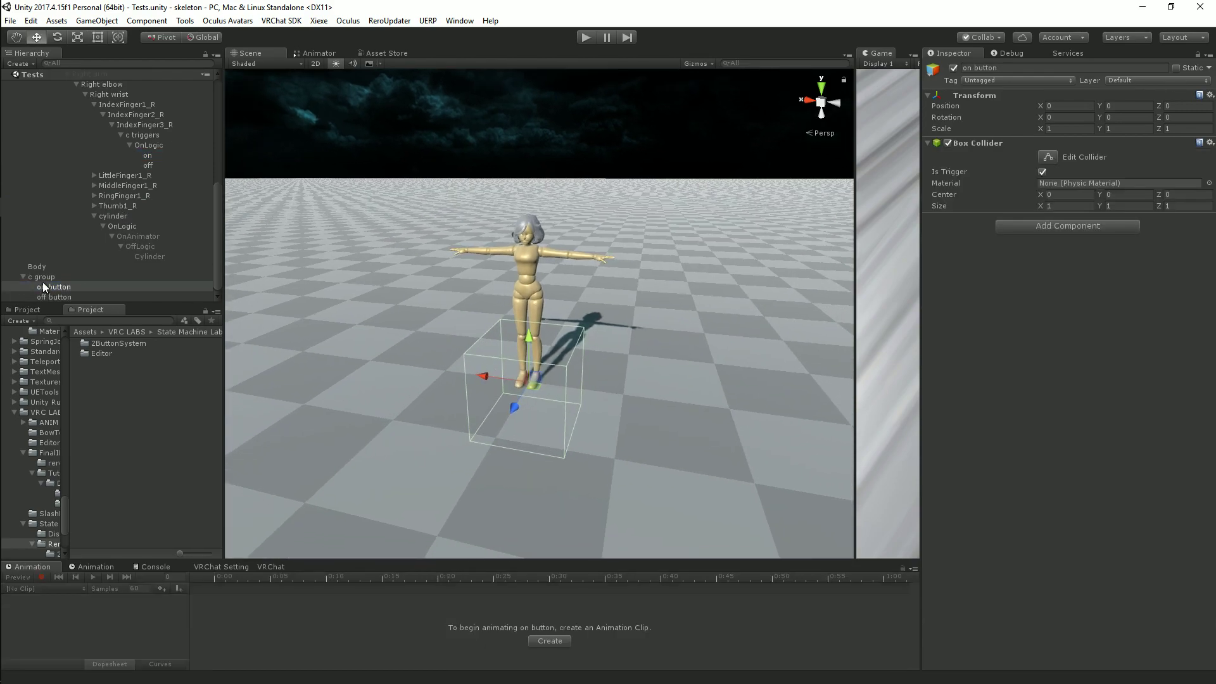
Move the off button collider right to X -1.417 beside the on button, then enter Play mode
click(57, 297)
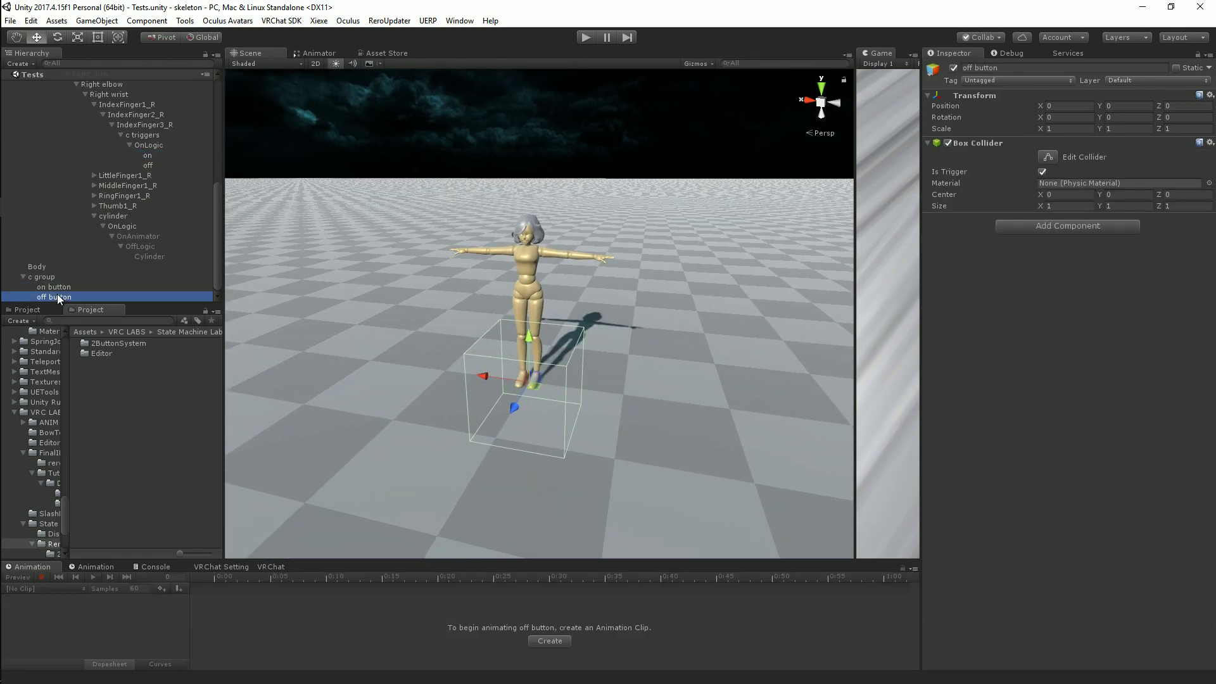
drag(485, 376, 618, 394)
click(57, 287)
click(73, 296)
click(74, 286)
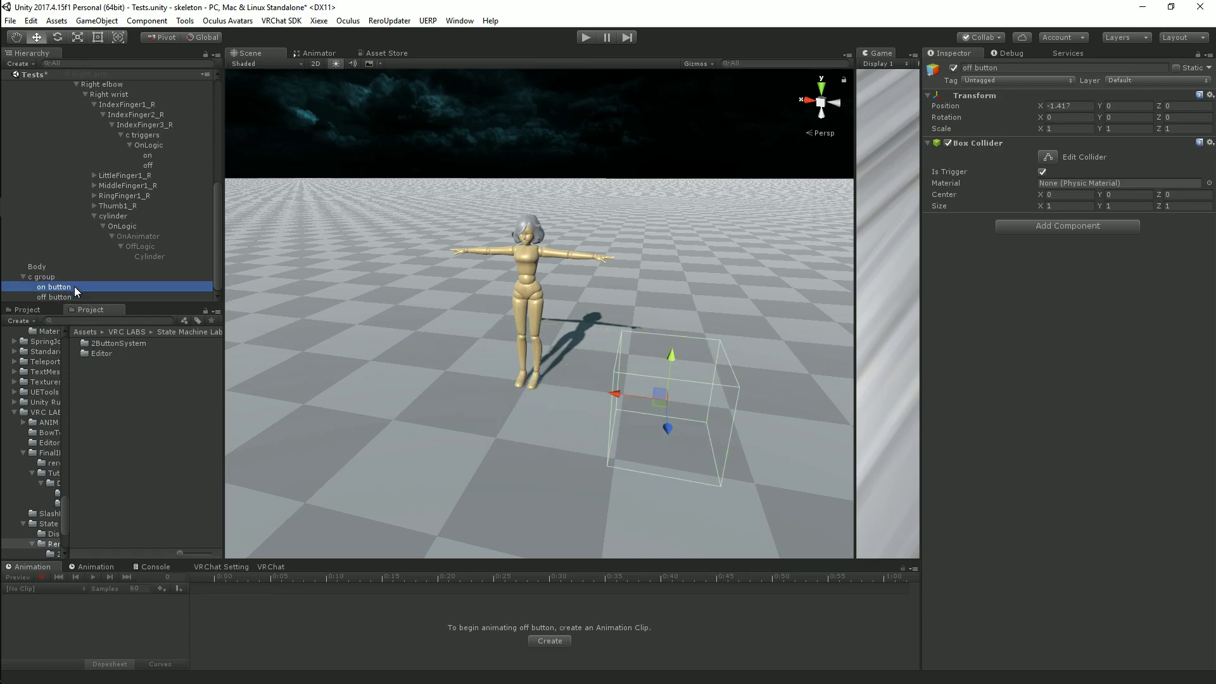
click(93, 296)
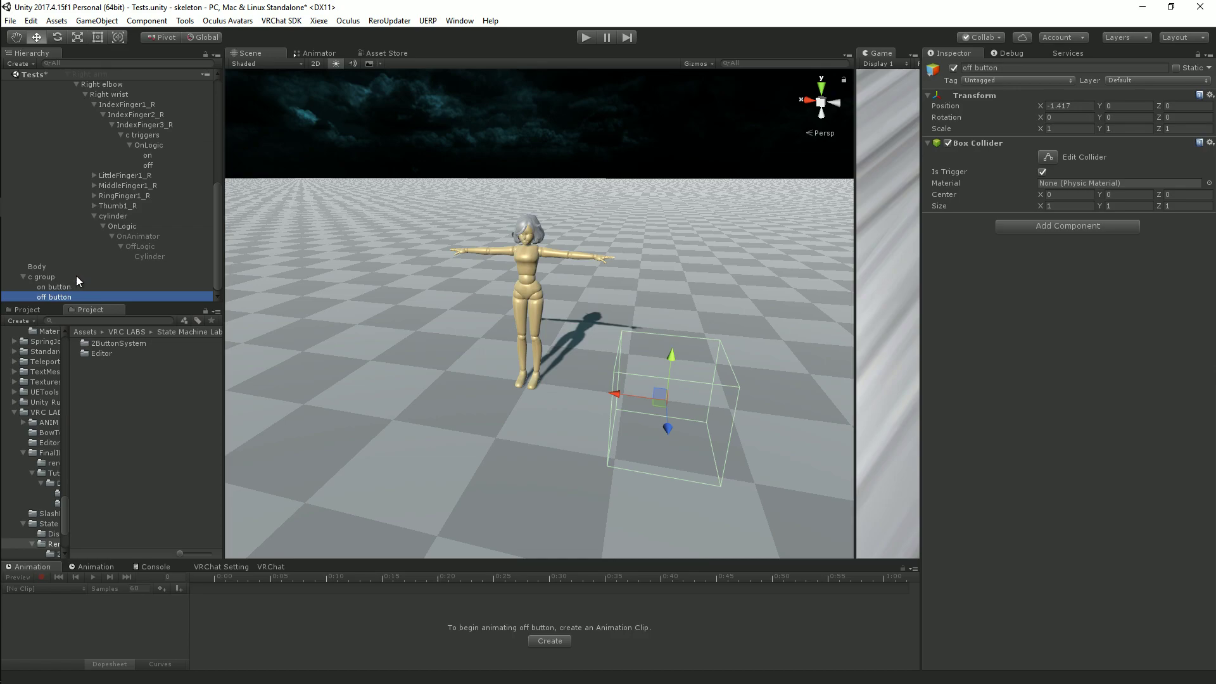
click(55, 276)
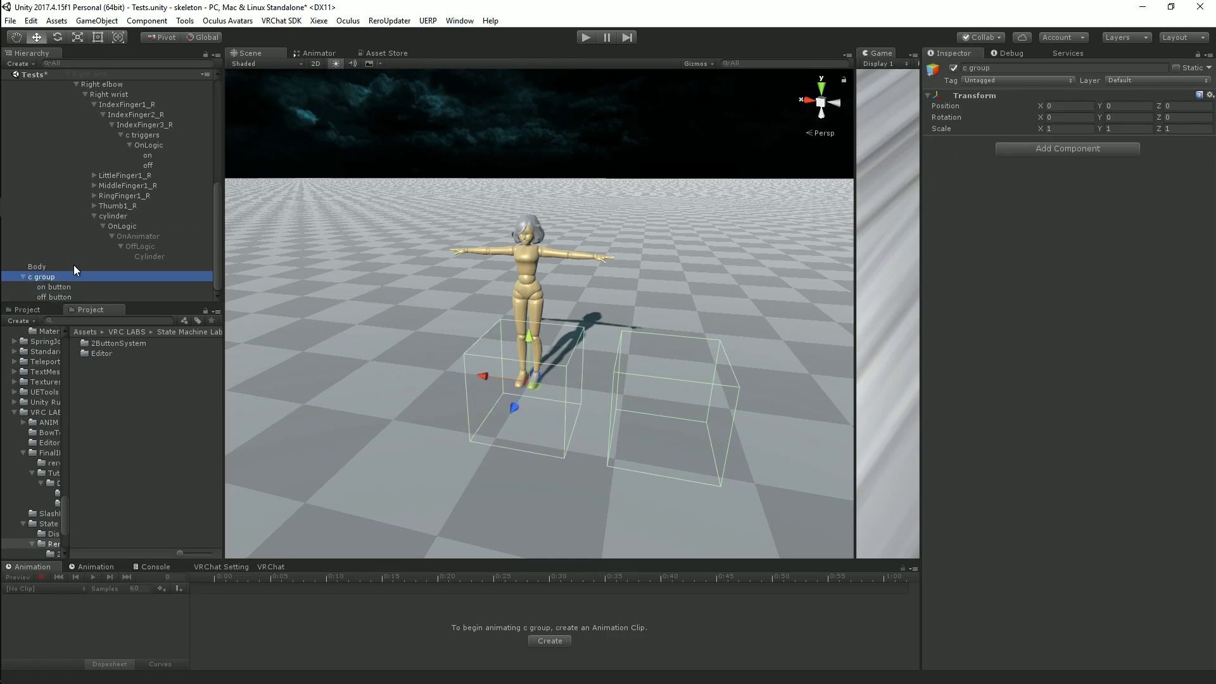
click(585, 36)
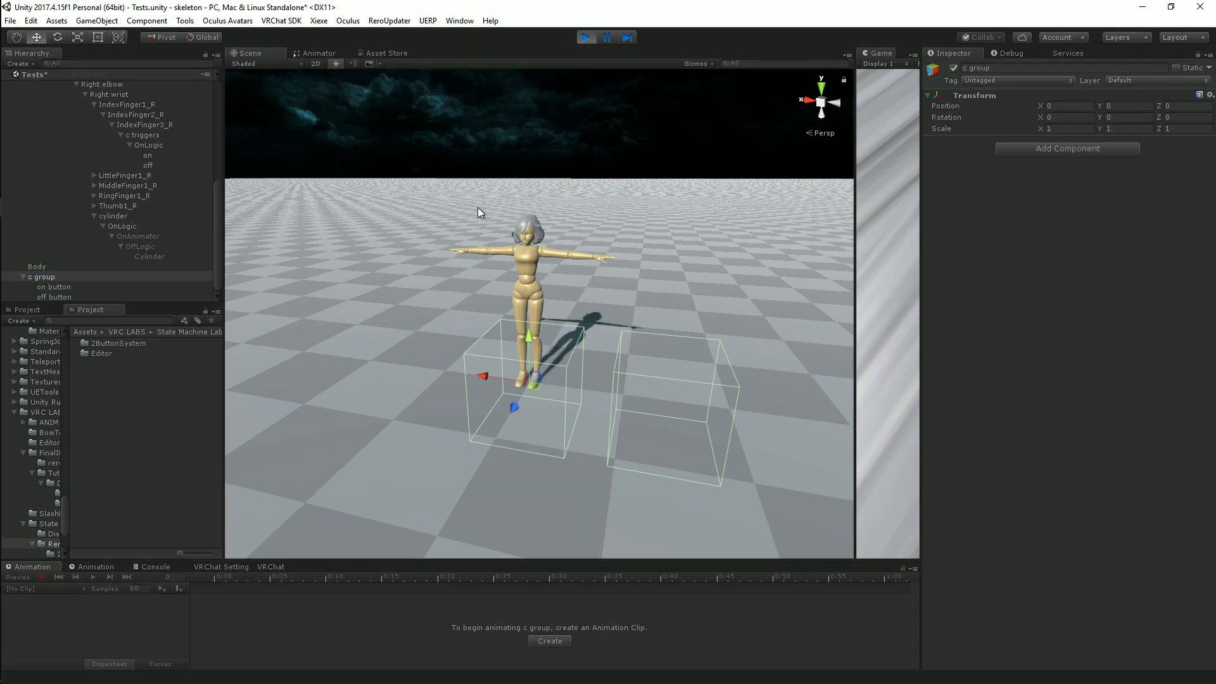
During Play, drag c triggers toward the button colliders, ending at X -0.161, Y -0.515, Z -0.298
click(149, 135)
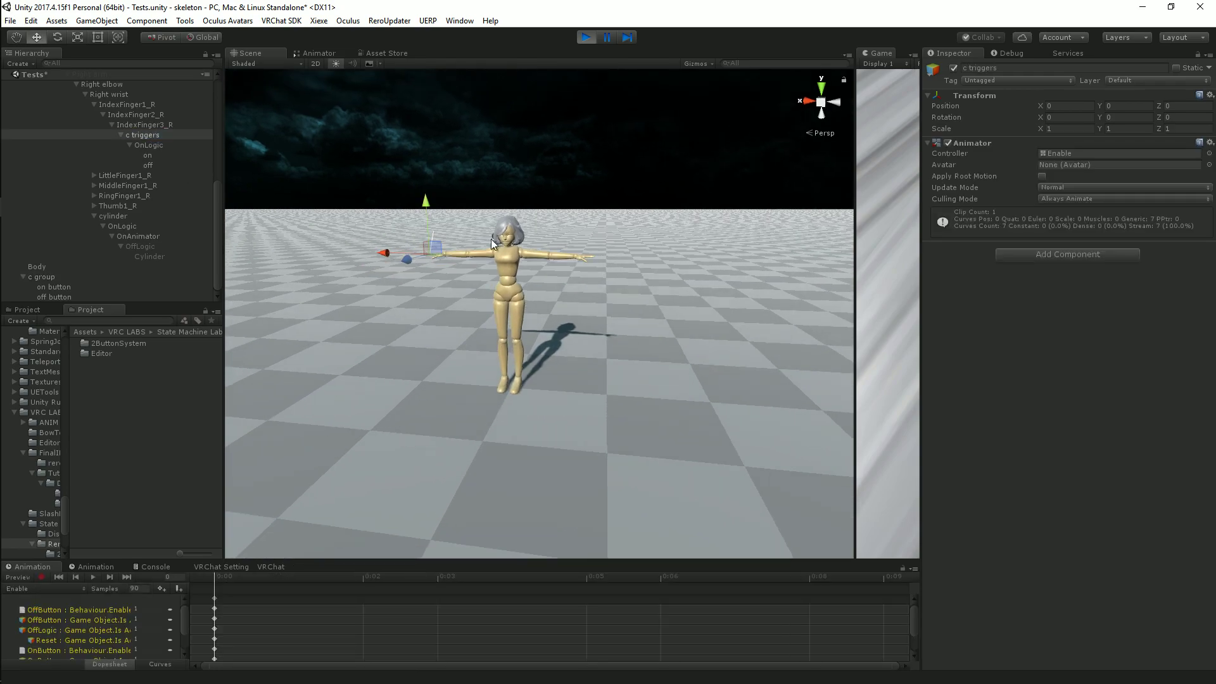
drag(439, 244, 491, 280)
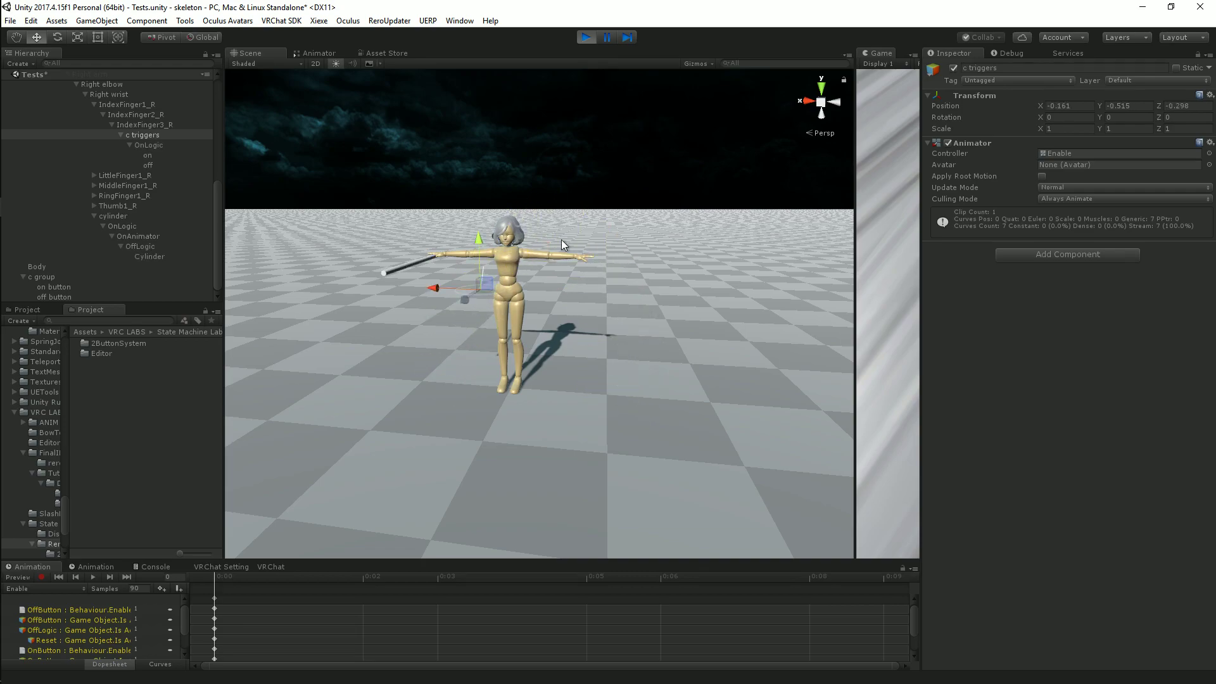